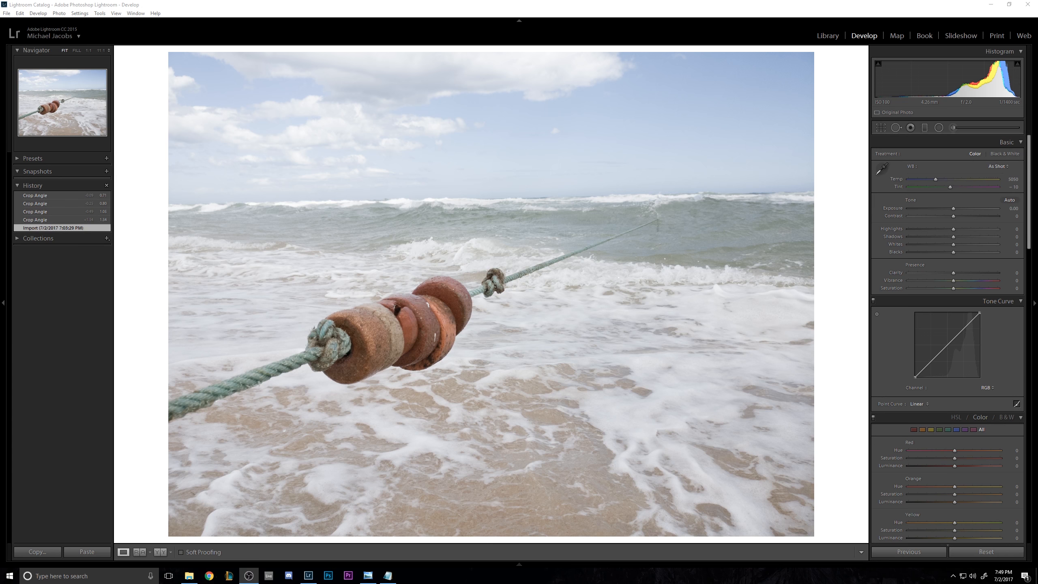
# Step: Straighten the horizon with the crop overlay, refining the rotation to an angle of 0.38
pyautogui.press('r')
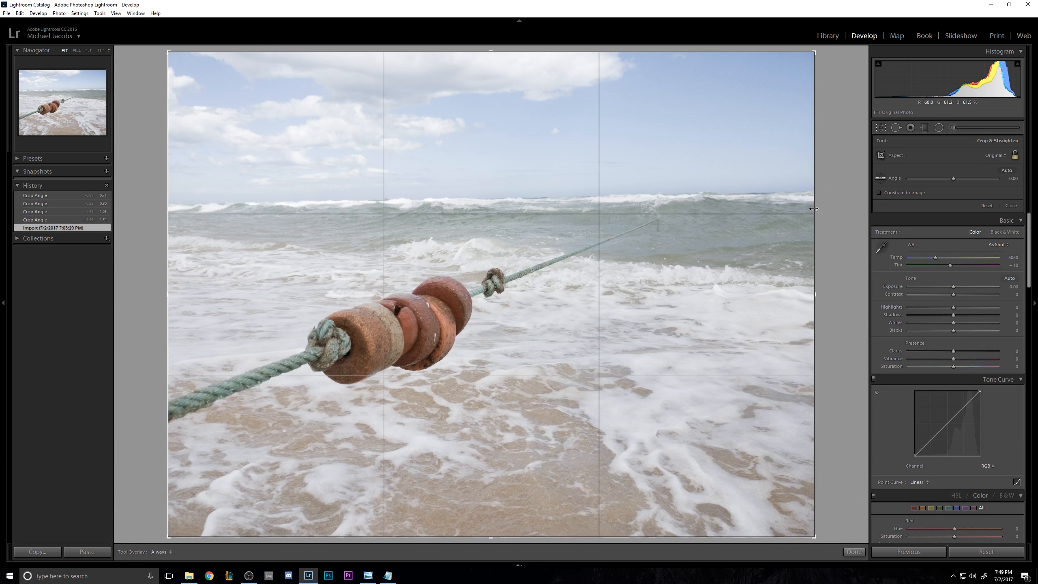
pyautogui.moveTo(818, 215); pyautogui.dragTo(820, 208)
pyautogui.press('Return')
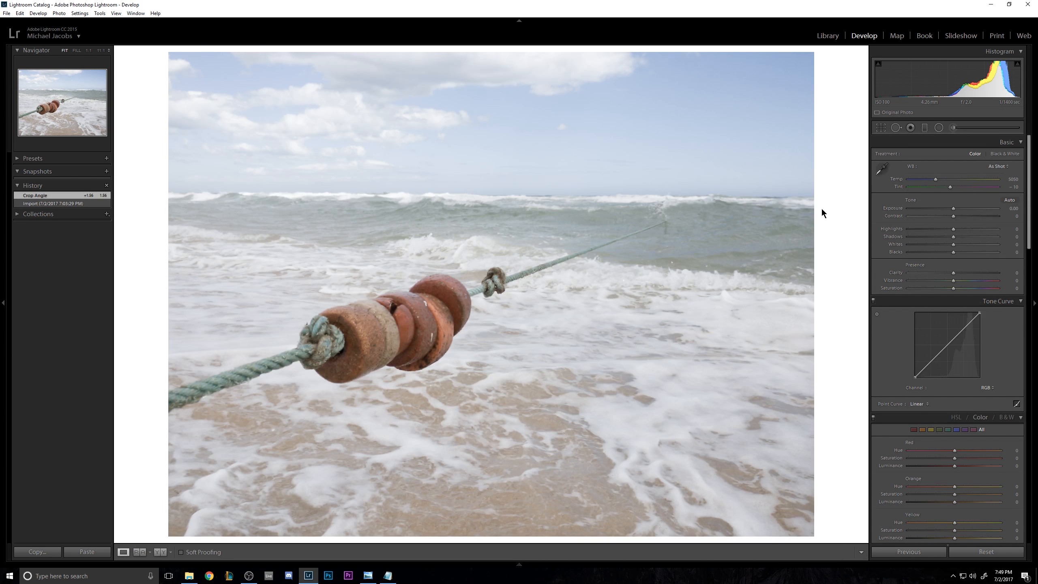
pyautogui.click(881, 127)
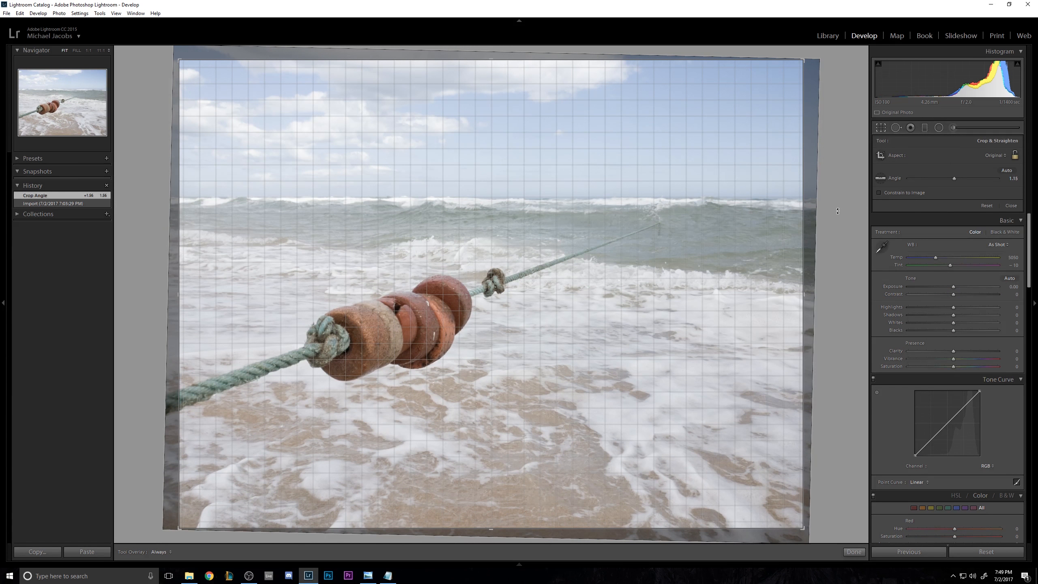
pyautogui.moveTo(837, 210); pyautogui.dragTo(837, 211)
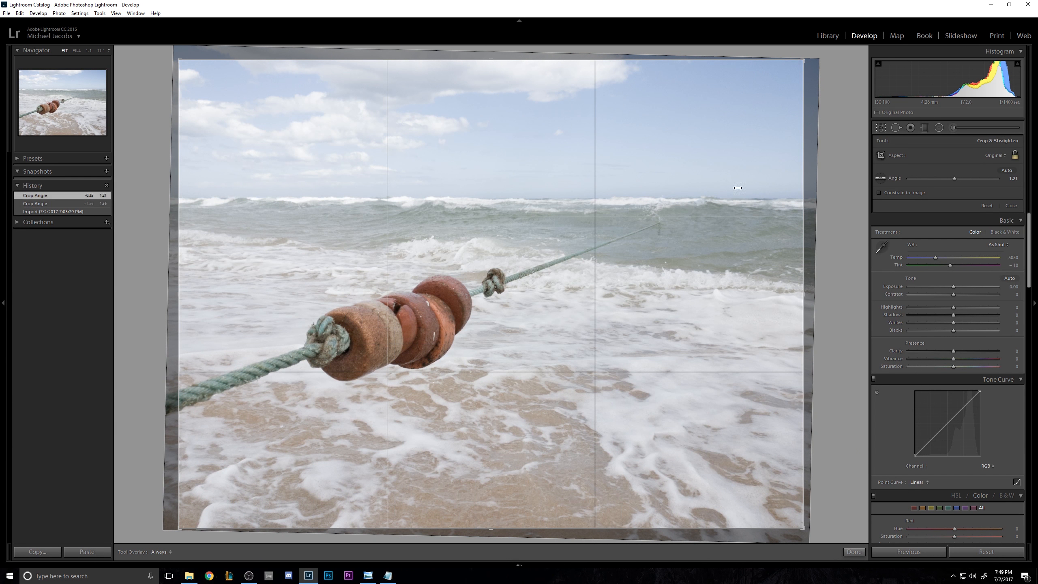
pyautogui.press('Return')
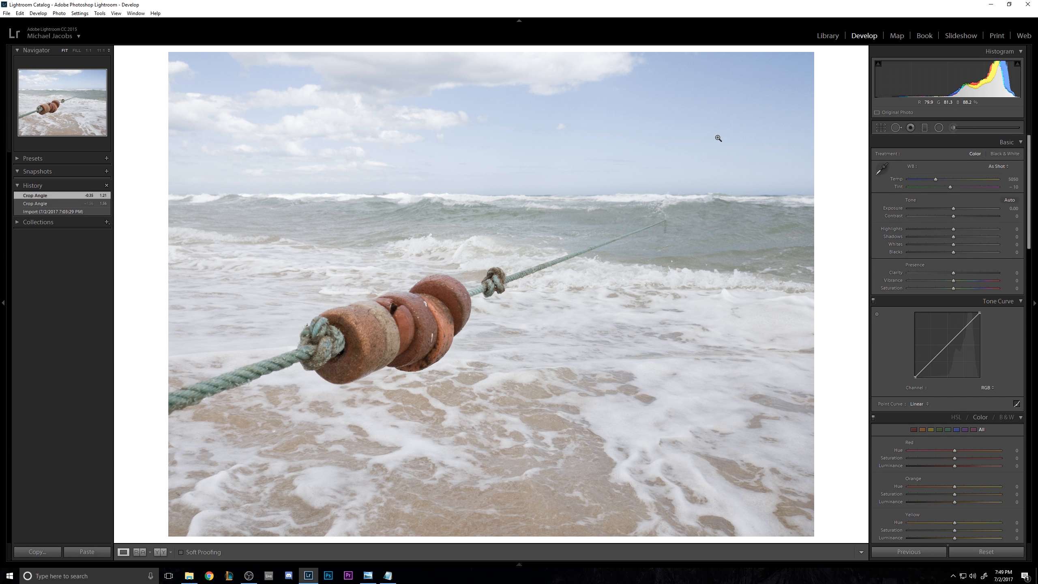
pyautogui.click(881, 128)
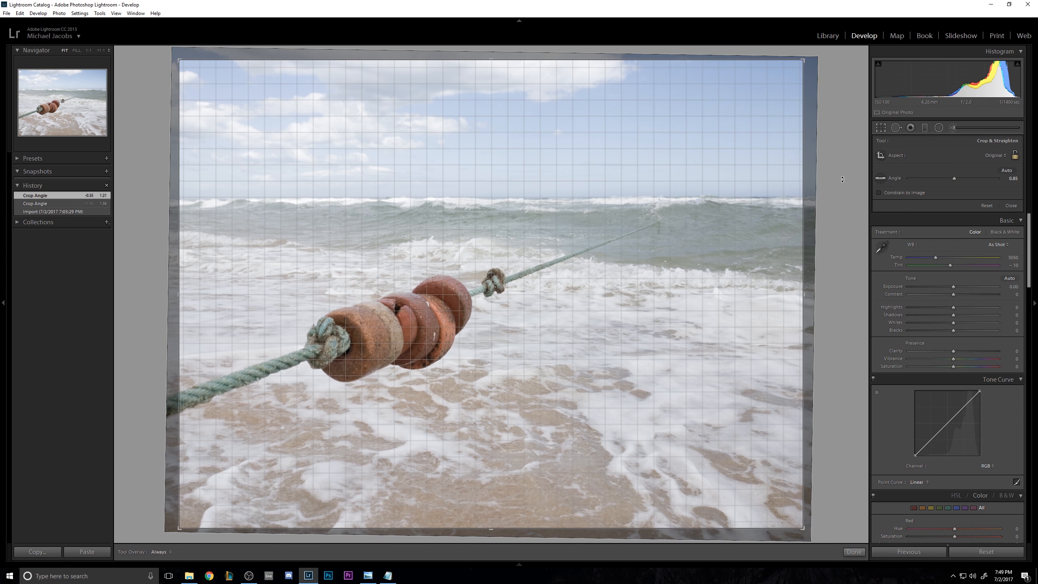
pyautogui.moveTo(842, 180); pyautogui.dragTo(842, 180)
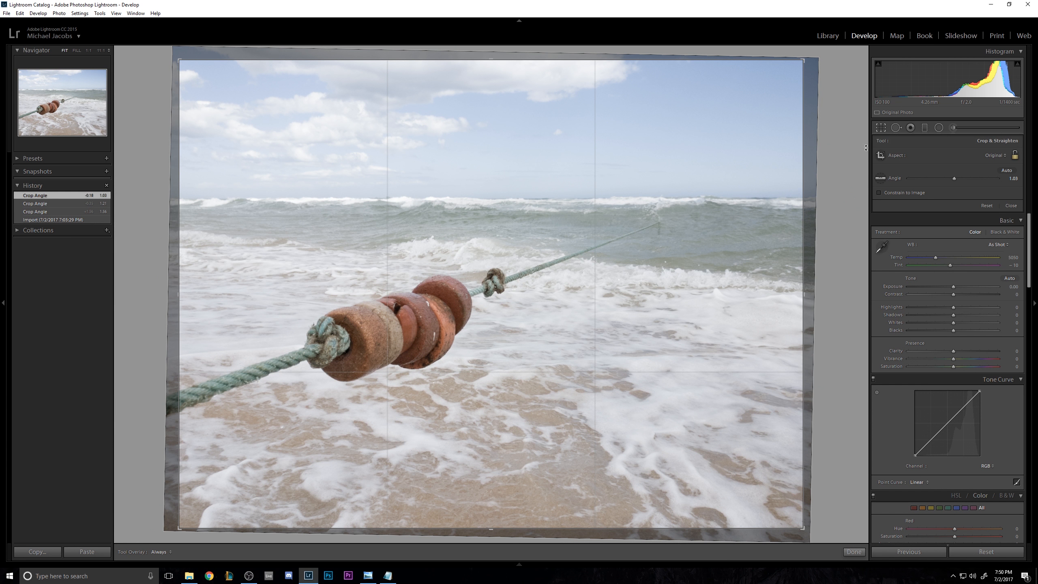
pyautogui.moveTo(824, 184); pyautogui.dragTo(825, 193)
pyautogui.press('r')
pyautogui.press('r')
pyautogui.press('r')
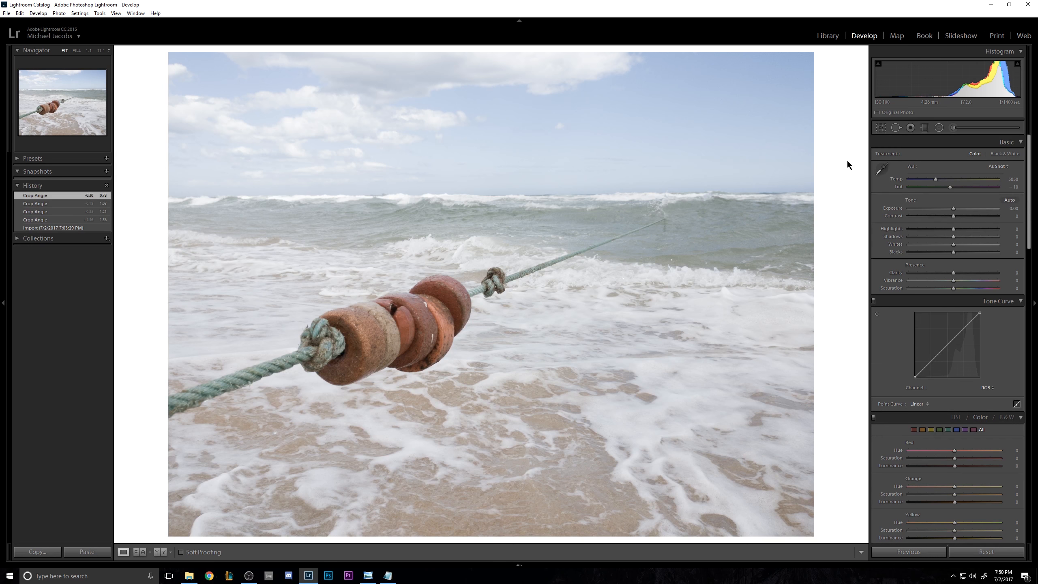
pyautogui.press('r')
pyautogui.moveTo(836, 161); pyautogui.dragTo(836, 161)
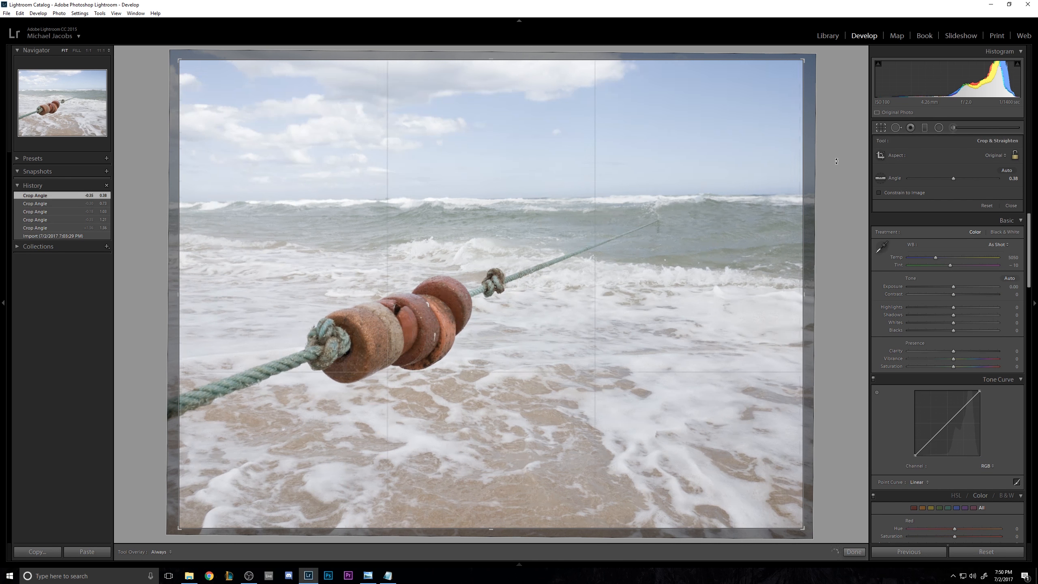
pyautogui.press('r')
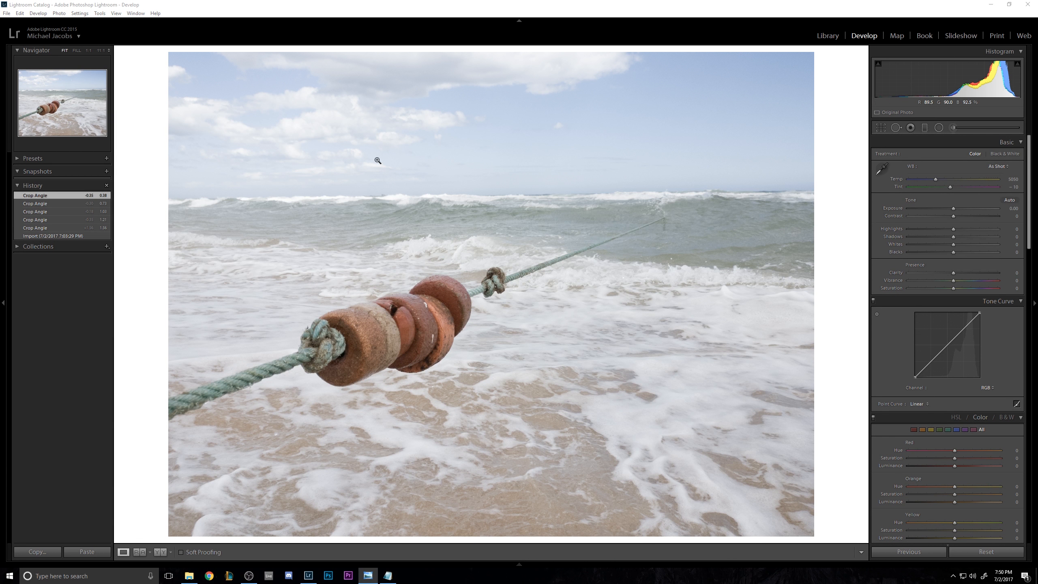
# Step: Cool the photo's white balance by setting the colour temperature to 4600
pyautogui.moveTo(936, 180); pyautogui.dragTo(930, 182)
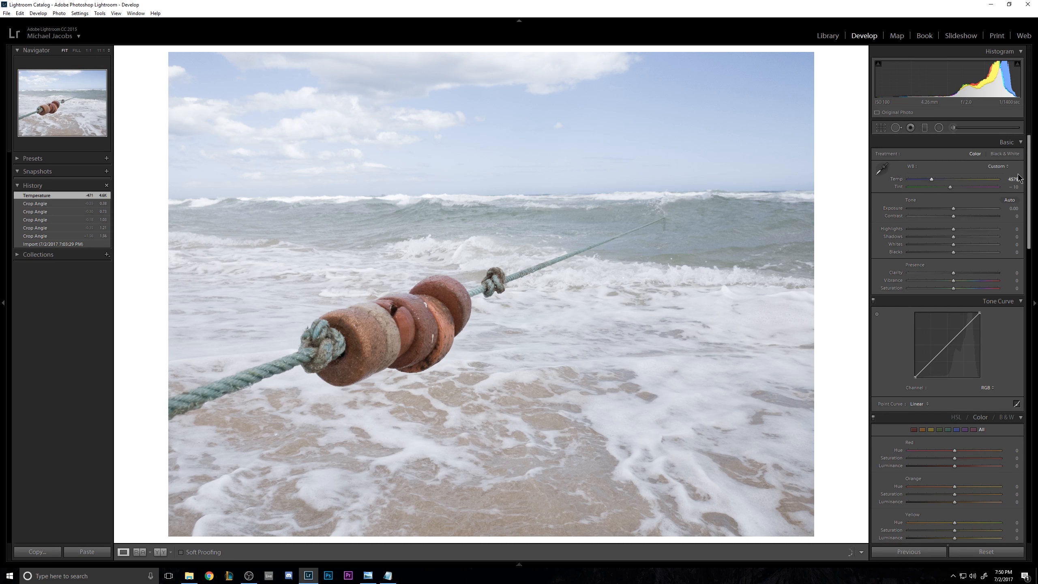
pyautogui.click(1010, 179)
pyautogui.write('4600')
pyautogui.press('Return')
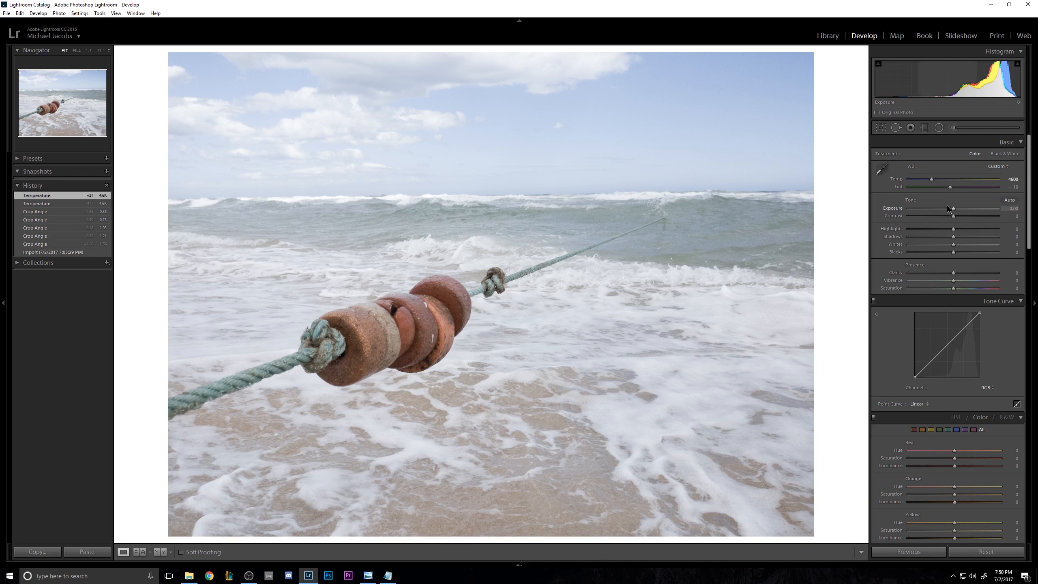
# Step: Set Exposure to −0.48 and Contrast to +10, undoing a trial of +100 contrast
pyautogui.moveTo(955, 211); pyautogui.dragTo(958, 215)
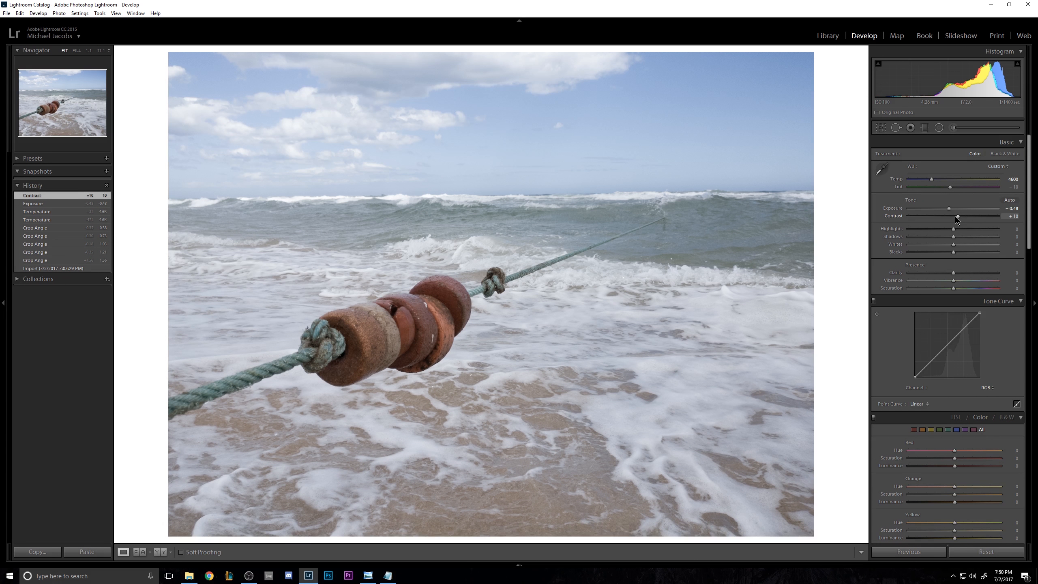
pyautogui.moveTo(955, 215); pyautogui.dragTo(999, 218)
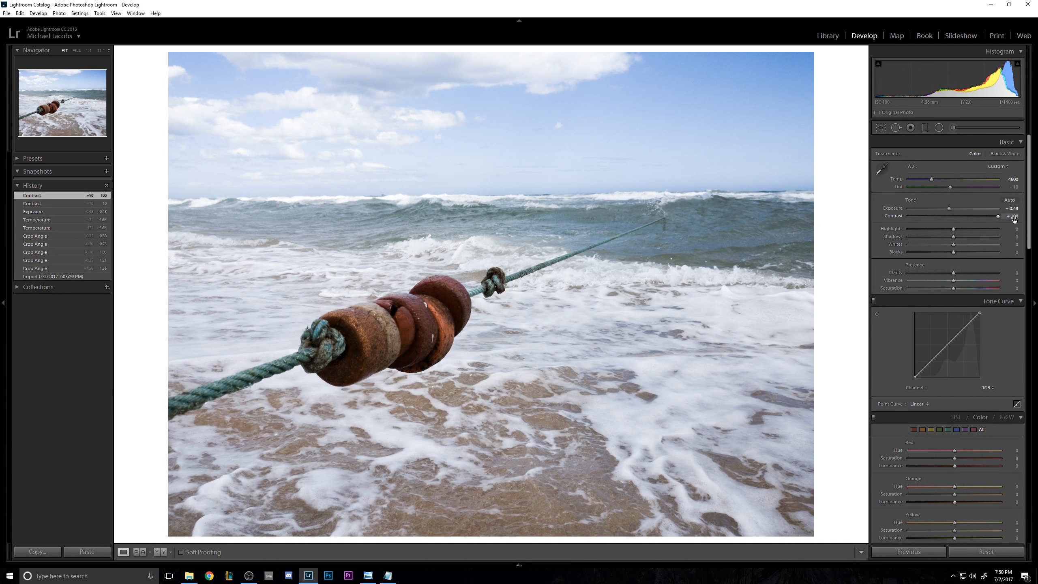
pyautogui.hotkey('ctrl', 'z')
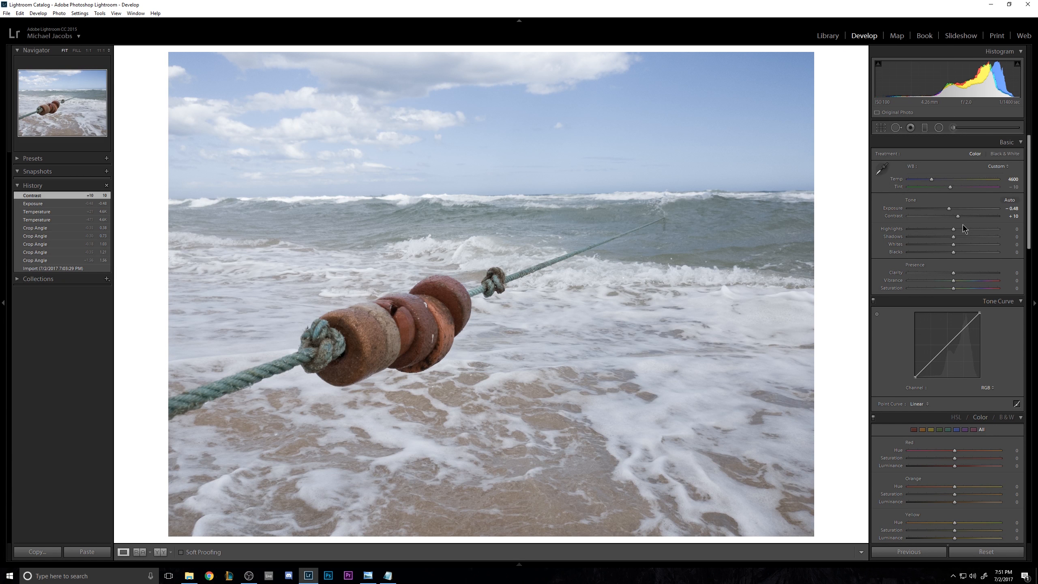
# Step: Lower Highlights to −100 and raise Shadows to +100 to recover detail in the photo
pyautogui.moveTo(964, 226); pyautogui.dragTo(899, 229)
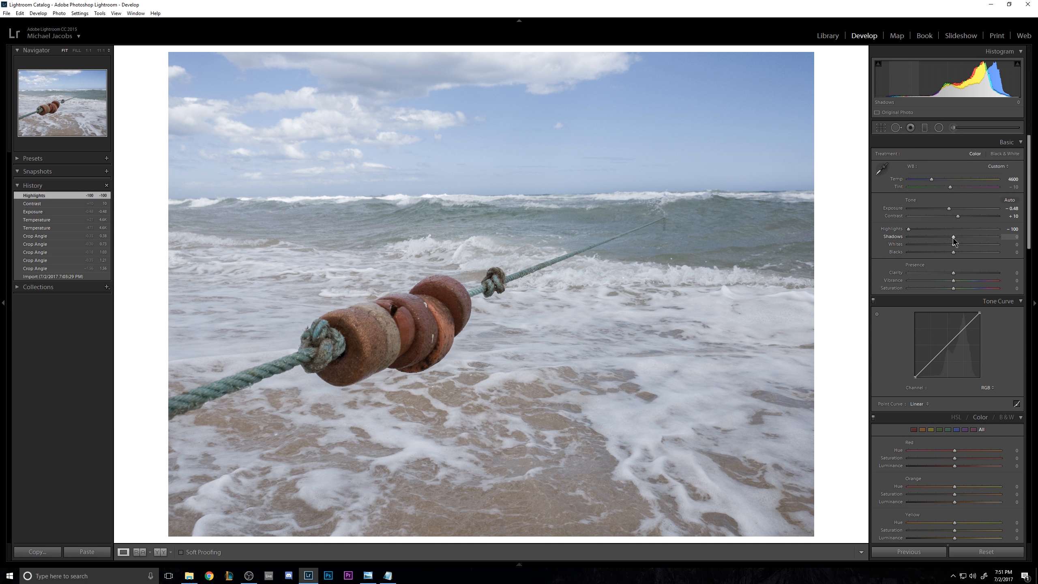
pyautogui.moveTo(947, 239); pyautogui.dragTo(1024, 241)
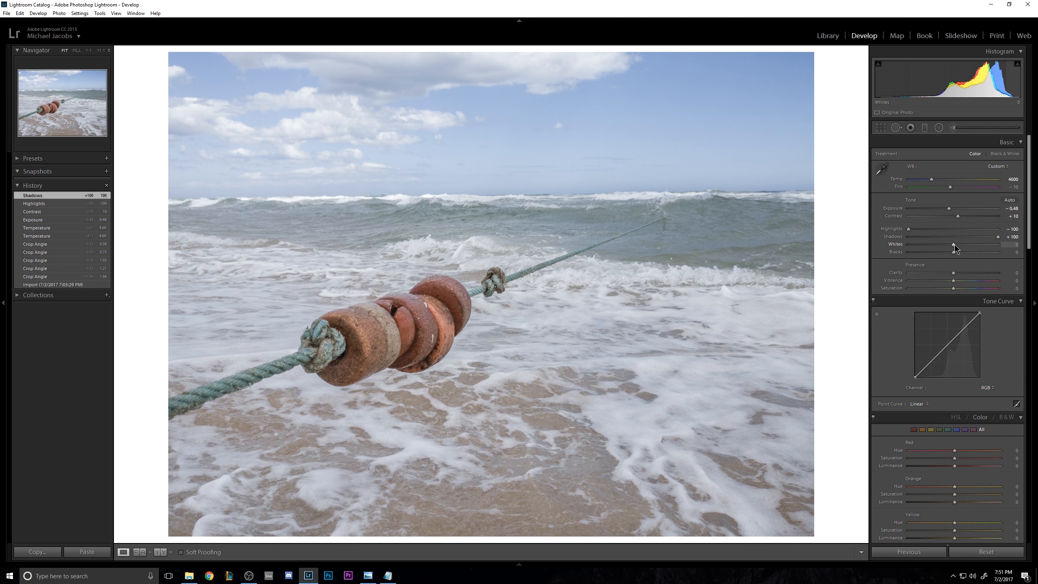
# Step: Set Whites to +17 and Blacks to −41 using the clipping preview
pyautogui.press('alt')
pyautogui.keyDown('alt'); pyautogui.click(953, 244); pyautogui.keyUp('alt')
pyautogui.moveTo(953, 244)
pyautogui.mouseDown()
pyautogui.moveTo(977, 245)
pyautogui.moveTo(958, 249)
pyautogui.mouseUp()
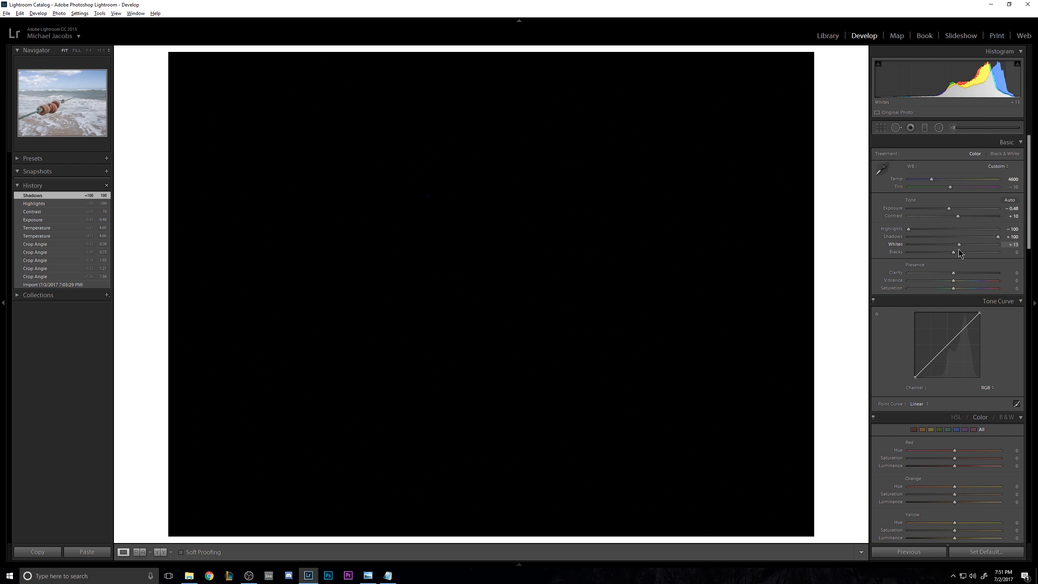
pyautogui.moveTo(958, 250)
pyautogui.mouseDown()
pyautogui.moveTo(971, 248)
pyautogui.moveTo(959, 250)
pyautogui.mouseUp()
pyautogui.moveTo(960, 251); pyautogui.dragTo(960, 249)
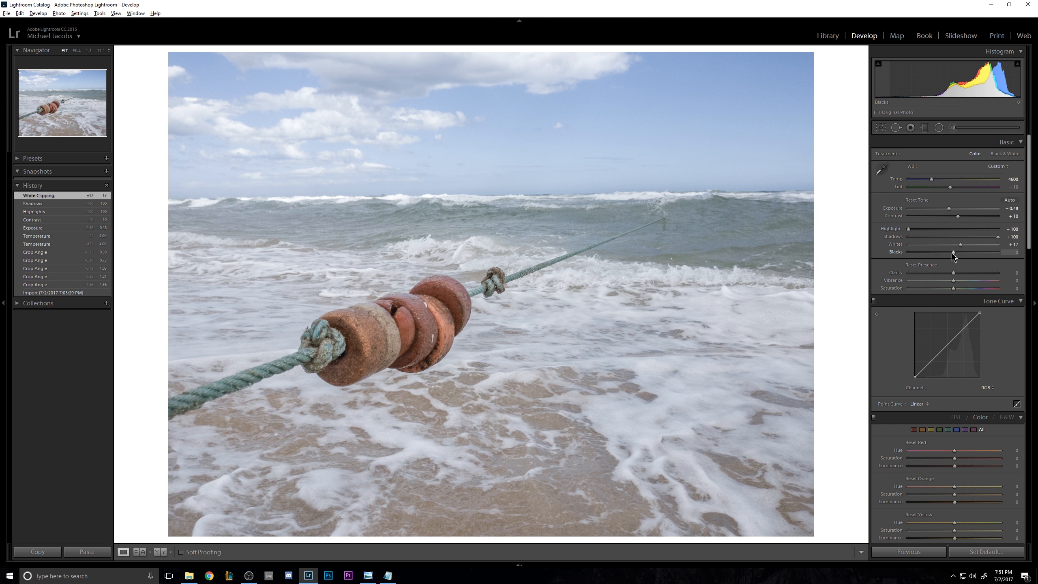
pyautogui.moveTo(953, 253); pyautogui.dragTo(934, 255)
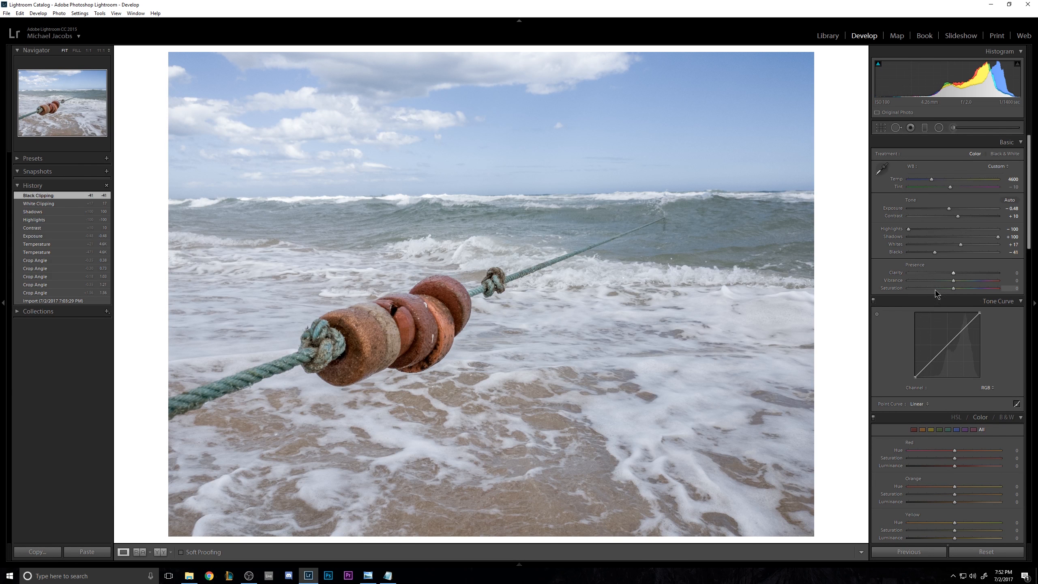
# Step: Raise Clarity to +10 and Saturation to +20
pyautogui.moveTo(955, 273); pyautogui.dragTo(960, 273)
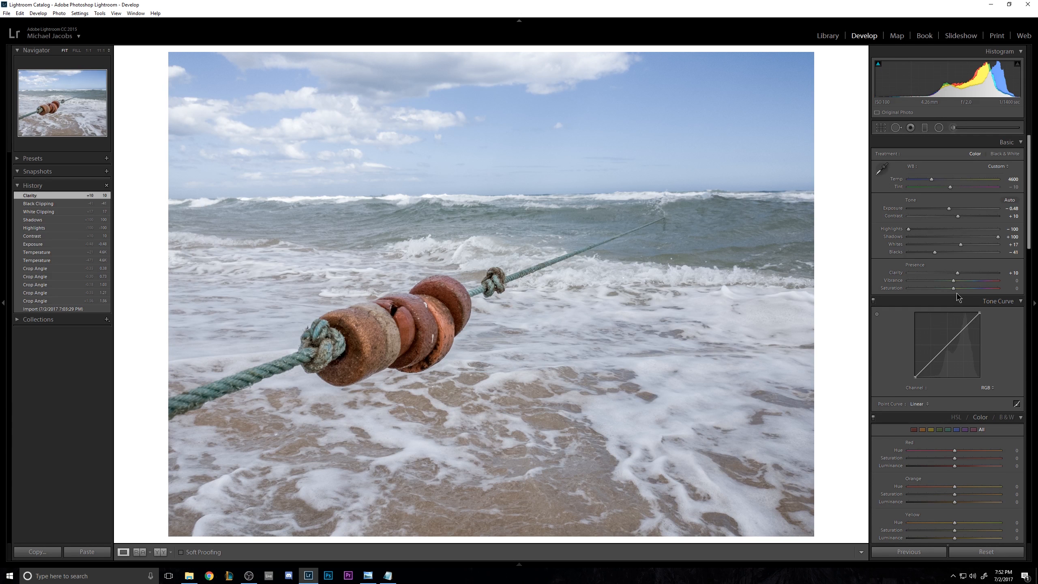
pyautogui.moveTo(953, 289); pyautogui.dragTo(962, 288)
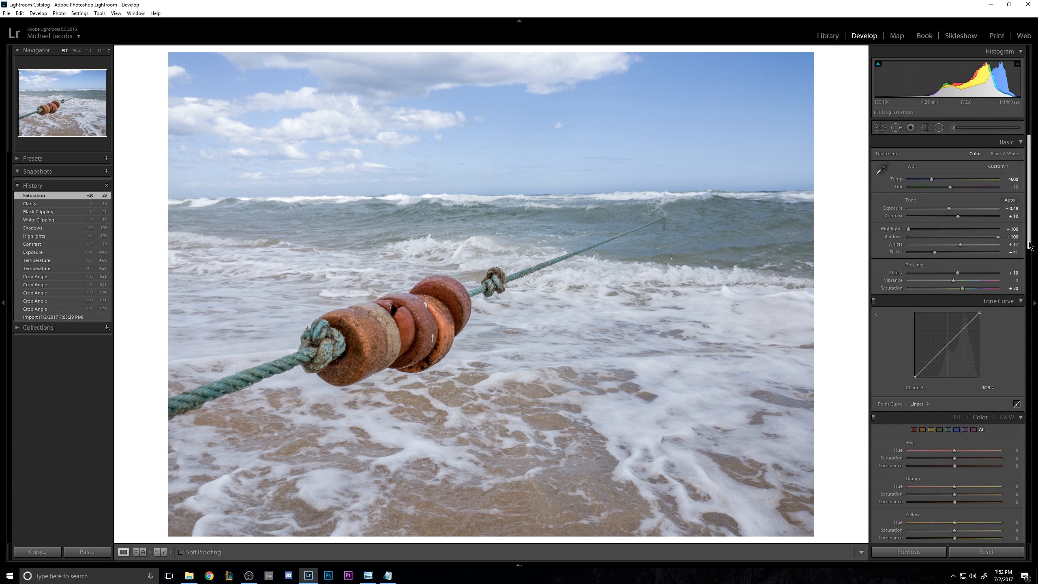
pyautogui.scroll(-2, 1030, 259)
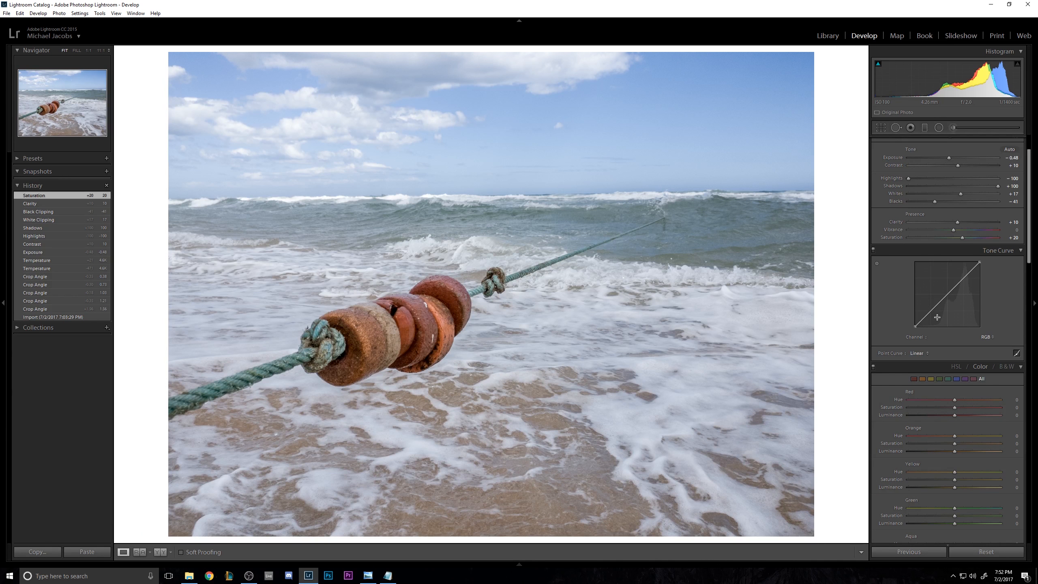
pyautogui.moveTo(931, 309); pyautogui.dragTo(931, 314)
pyautogui.hotkey('ctrl', 'z')
pyautogui.click(929, 312)
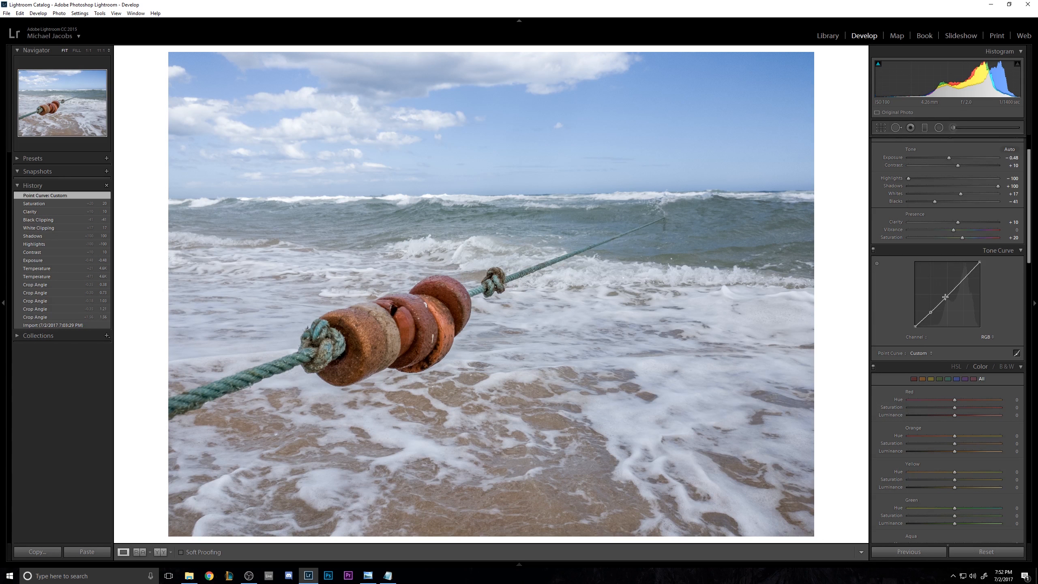
pyautogui.hotkey('ctrl', 'z')
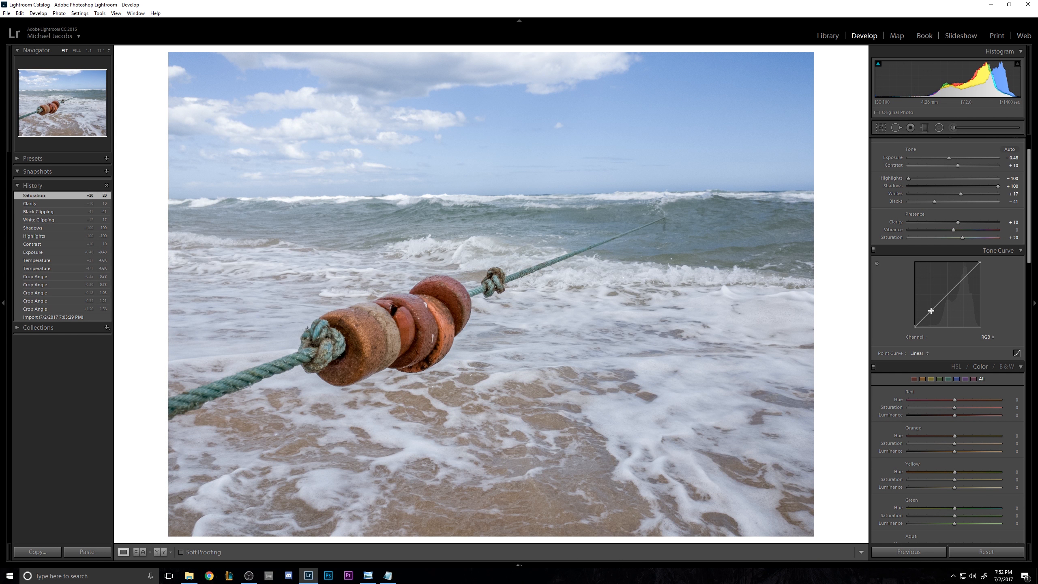
pyautogui.moveTo(931, 311); pyautogui.dragTo(932, 313)
pyautogui.hotkey('ctrl', 'z')
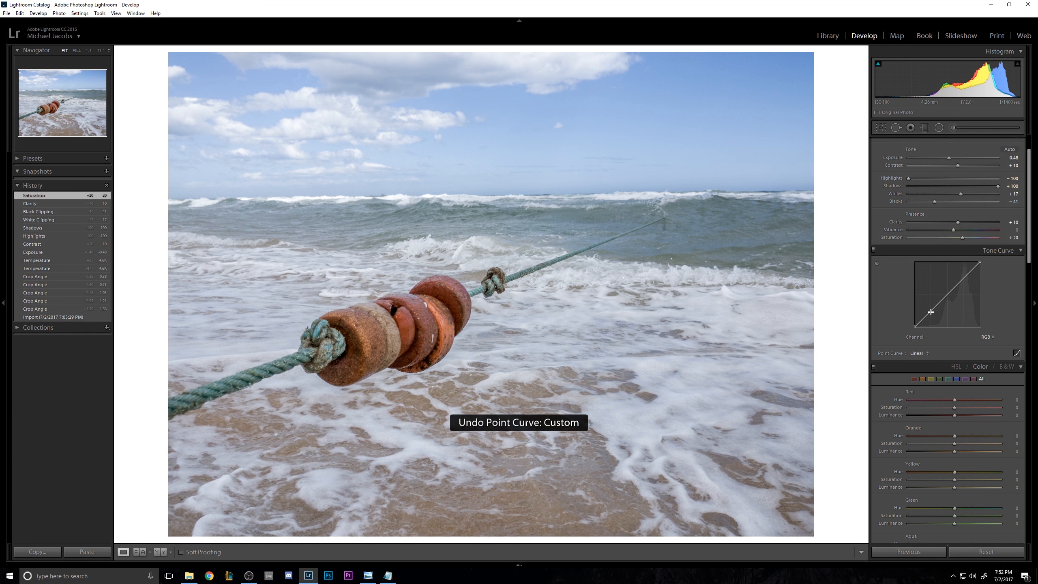
# Step: Add shadow, midtone and highlight points to the RGB tone curve, with the highlight point slightly below the diagonal
pyautogui.click(930, 311)
pyautogui.click(949, 293)
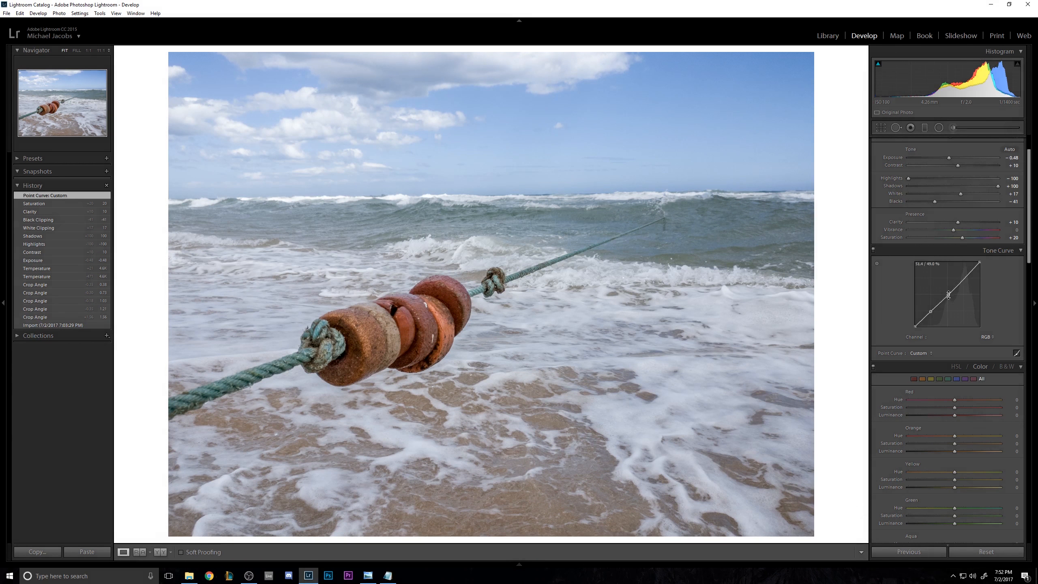
pyautogui.hotkey('ctrl', 'z')
pyautogui.moveTo(949, 293); pyautogui.dragTo(968, 277)
pyautogui.hotkey('ctrl', 'z')
pyautogui.hotkey('ctrl', 'z')
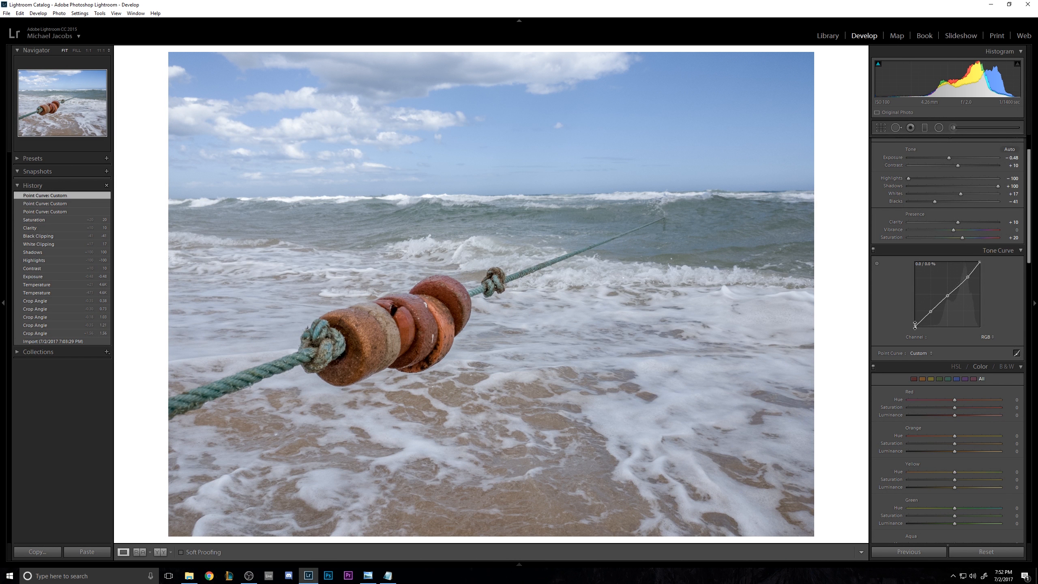
# Step: Raise the black end of the RGB tone curve moderately to fade the darkest tones, checking the floats up close
pyautogui.moveTo(915, 327); pyautogui.dragTo(905, 323)
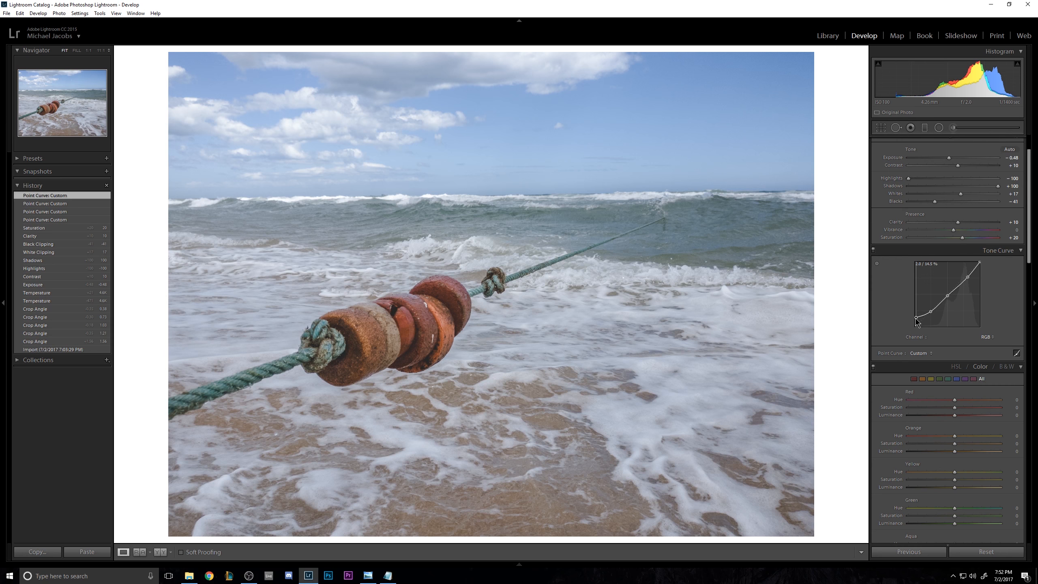
pyautogui.moveTo(912, 320); pyautogui.dragTo(914, 319)
pyautogui.click(491, 329)
pyautogui.moveTo(351, 372); pyautogui.dragTo(525, 300)
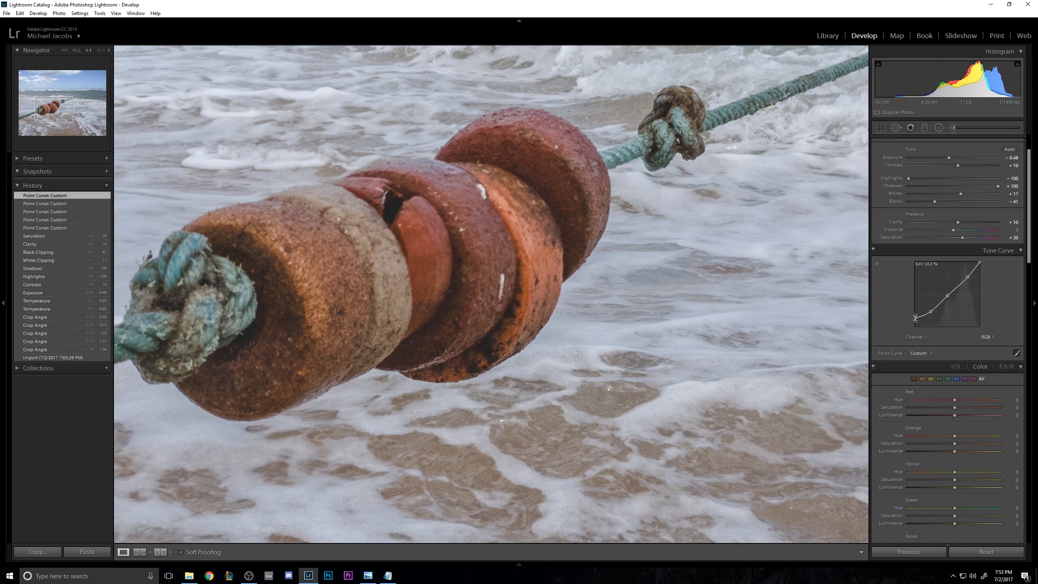
pyautogui.moveTo(916, 318)
pyautogui.mouseDown()
pyautogui.moveTo(908, 338)
pyautogui.moveTo(901, 323)
pyautogui.mouseUp()
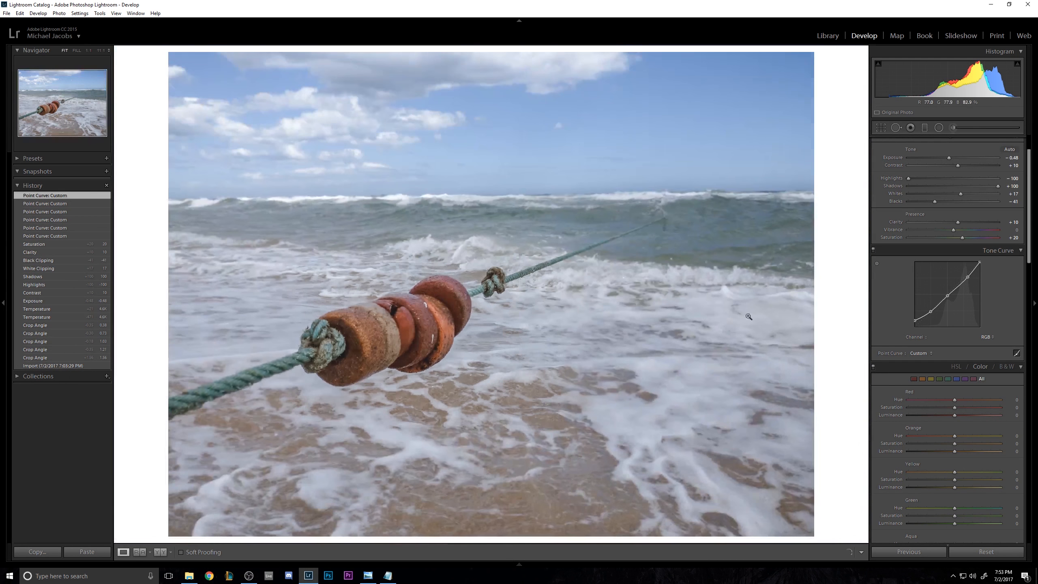
pyautogui.press('z')
# Step: Reposition the tone curve's shadow point down along the curve and pull the midtone point lower to darken the midtones
pyautogui.click(930, 313)
pyautogui.moveTo(931, 314); pyautogui.dragTo(928, 318)
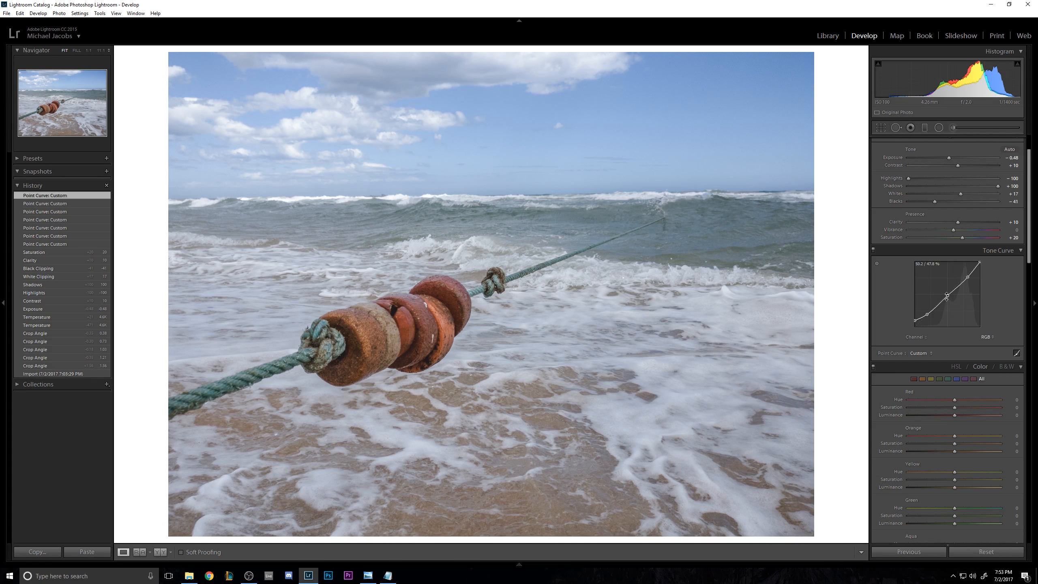
pyautogui.moveTo(947, 296); pyautogui.dragTo(952, 299)
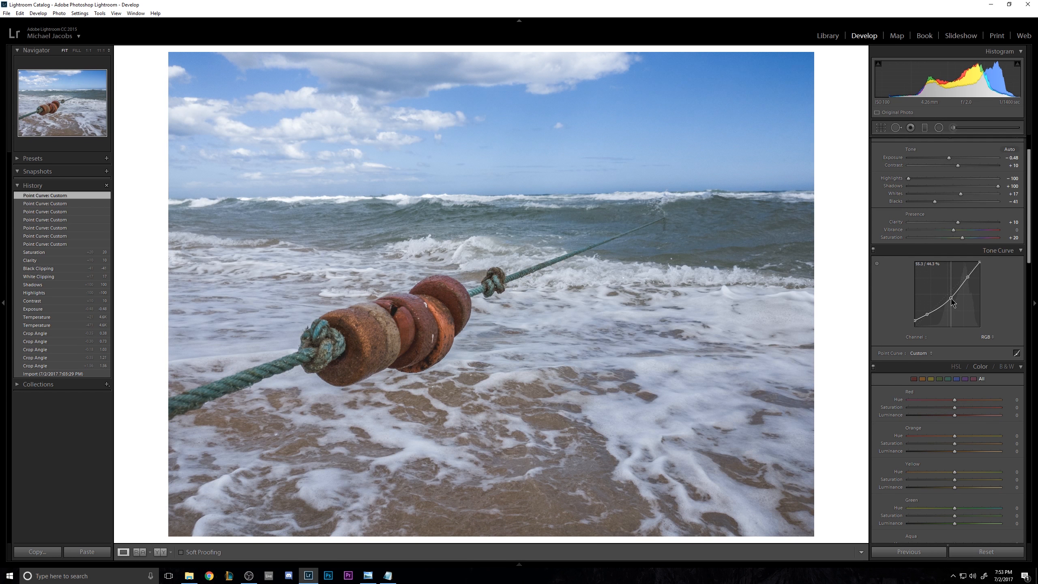
# Step: Raise the tone curve's highlight point and lower its white end slightly to form a faded S-curve
pyautogui.click(970, 278)
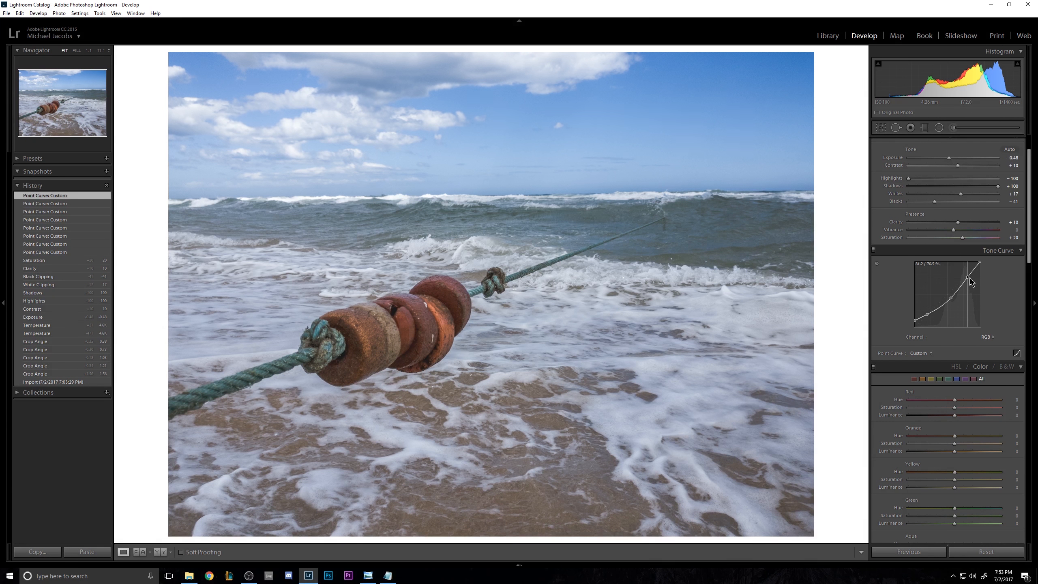
pyautogui.moveTo(969, 278); pyautogui.dragTo(986, 266)
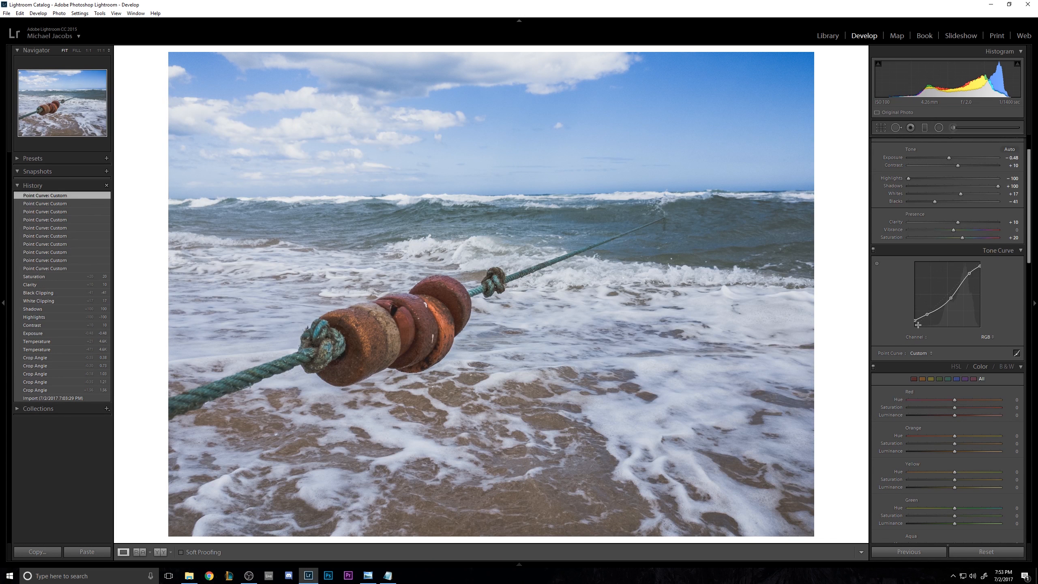
# Step: Fine-tune the tone curve's midtone point and raise its black end slightly, comparing the photo with the curve off and on
pyautogui.moveTo(951, 298); pyautogui.dragTo(916, 320)
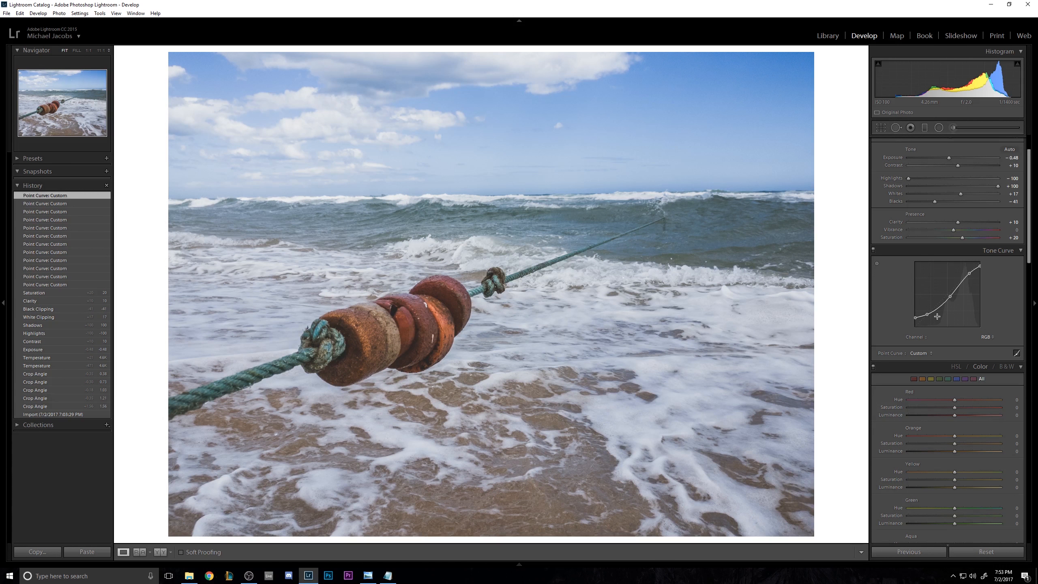
pyautogui.click(873, 249)
pyautogui.click(873, 251)
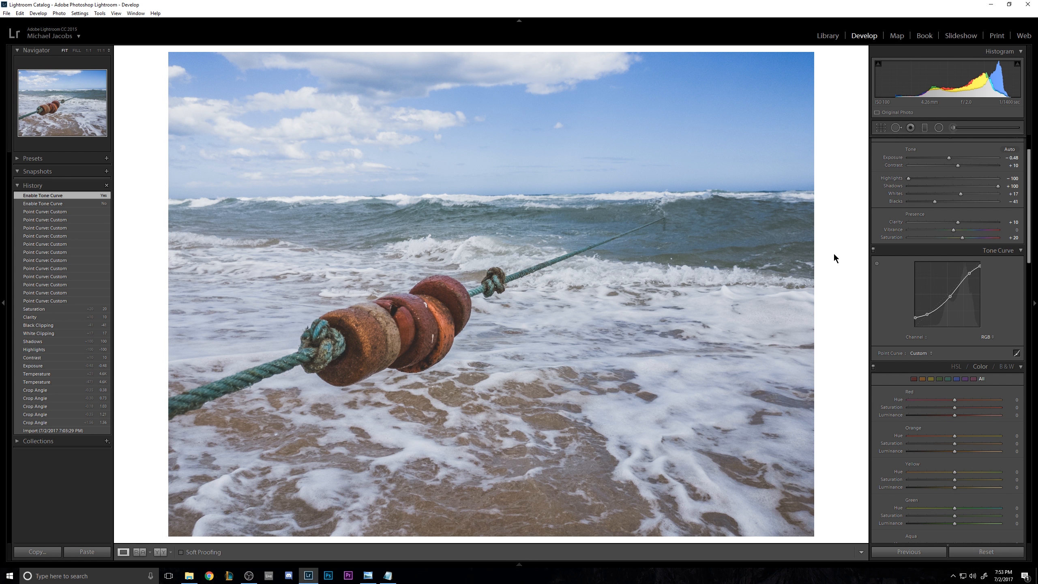
pyautogui.click(1016, 354)
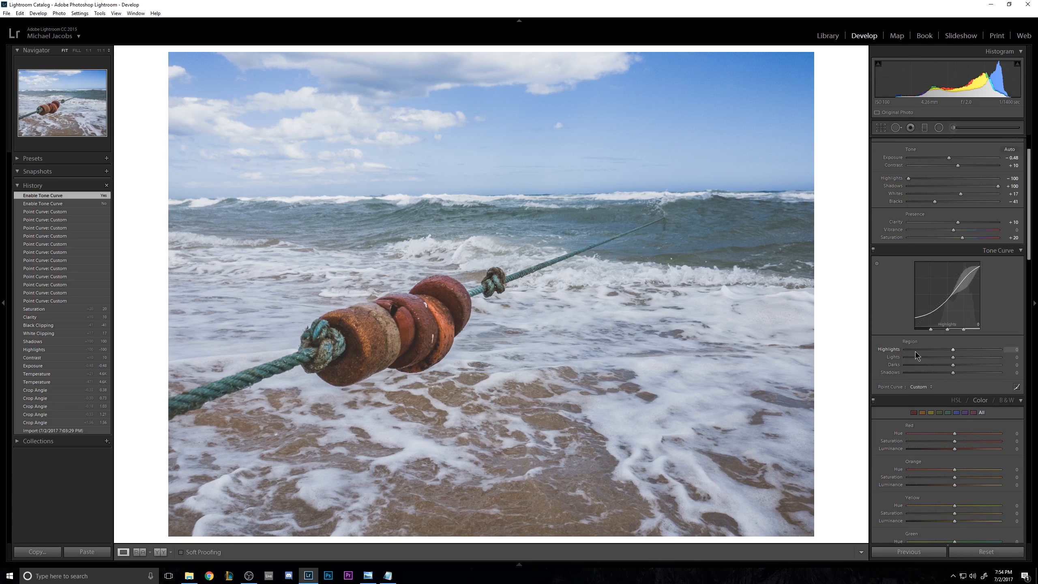
pyautogui.click(1016, 387)
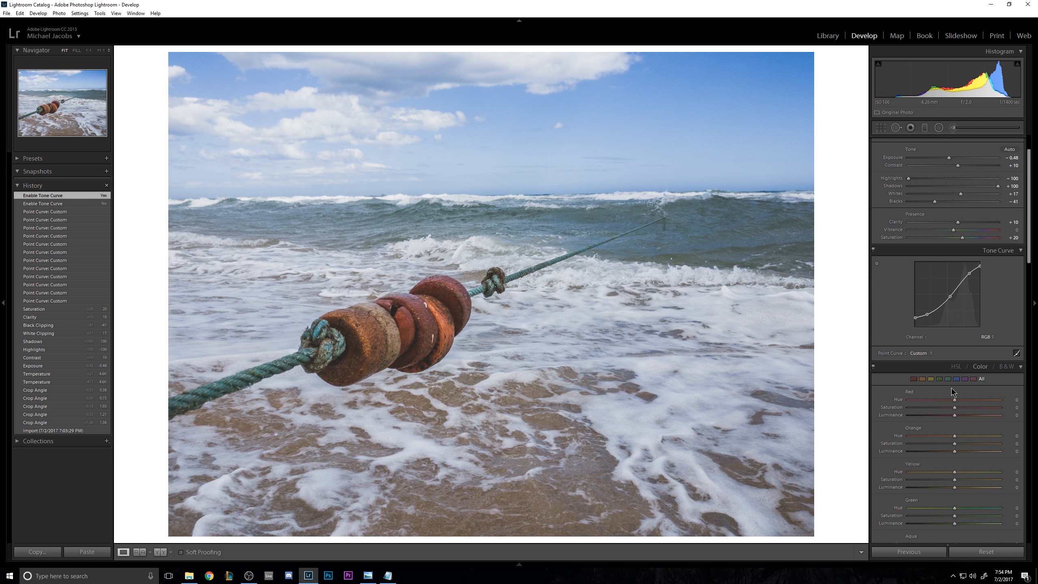
# Step: Set the blue saturation in the colour adjustments to -10 and compare the edit with the original photo
pyautogui.moveTo(1029, 253); pyautogui.dragTo(1035, 307)
pyautogui.scroll(-1, 1035, 303)
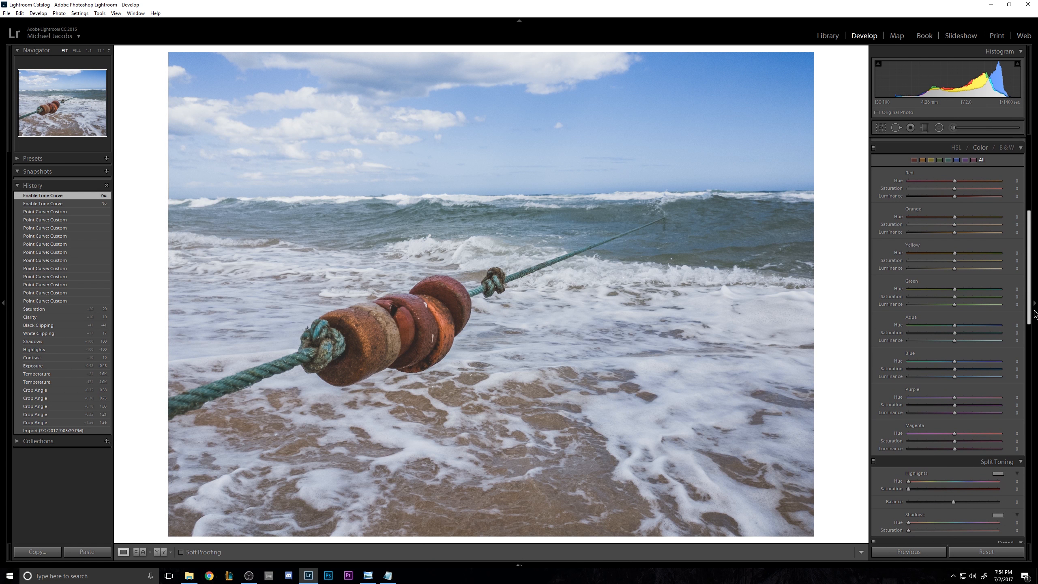
pyautogui.scroll(-1, 1035, 307)
pyautogui.moveTo(954, 382); pyautogui.dragTo(948, 382)
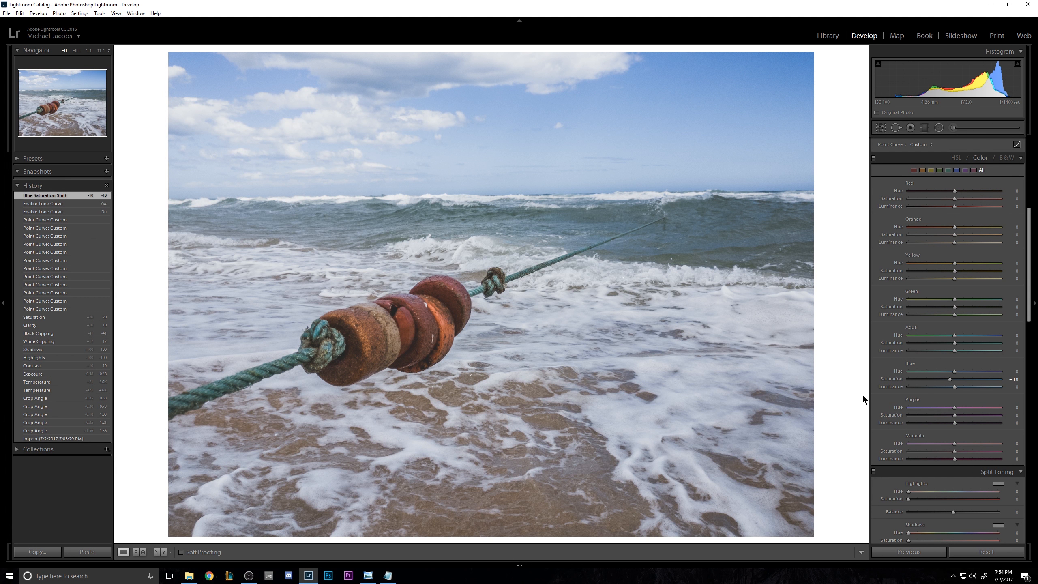
pyautogui.press('\\')
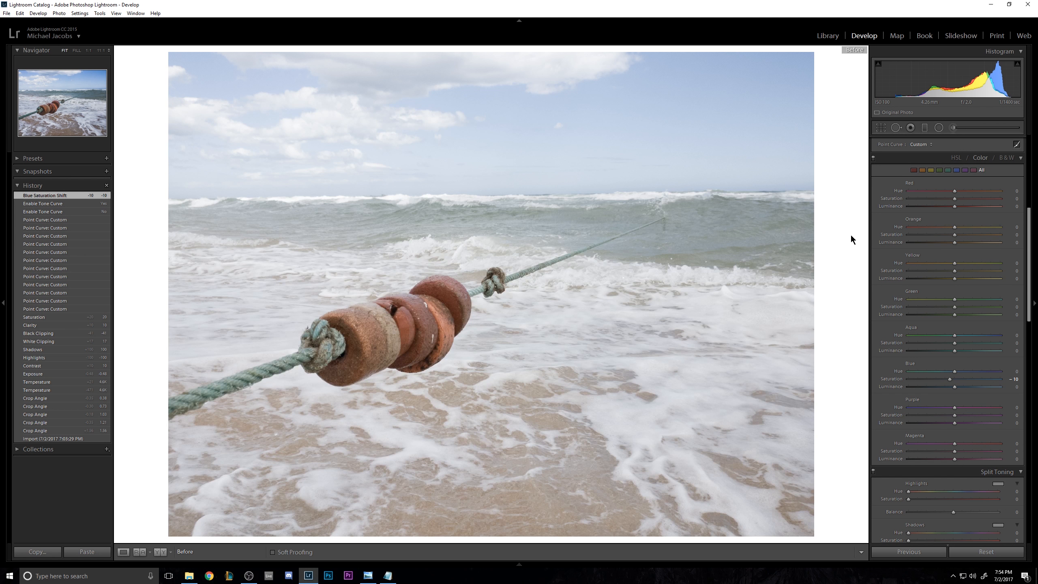
pyautogui.press('\\')
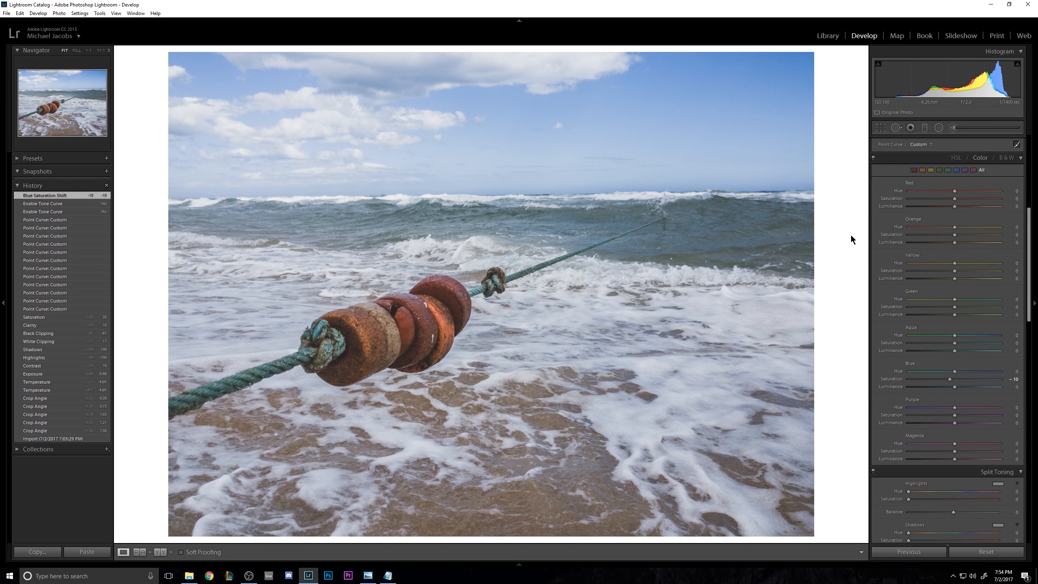
pyautogui.moveTo(1028, 252)
pyautogui.mouseDown()
pyautogui.moveTo(1027, 270)
pyautogui.moveTo(1031, 240)
pyautogui.mouseUp()
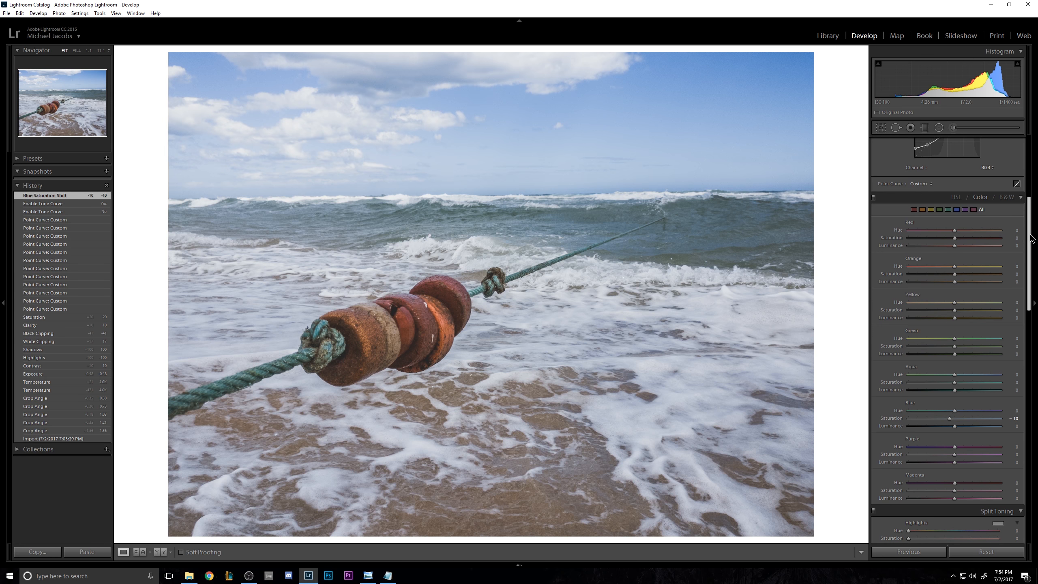
pyautogui.click(1034, 240)
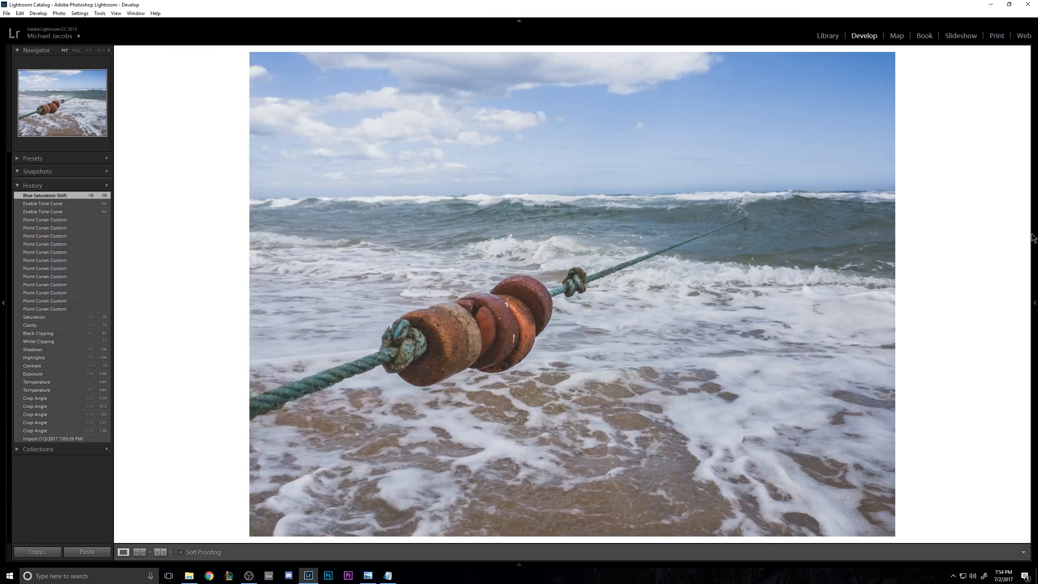
pyautogui.click(1034, 239)
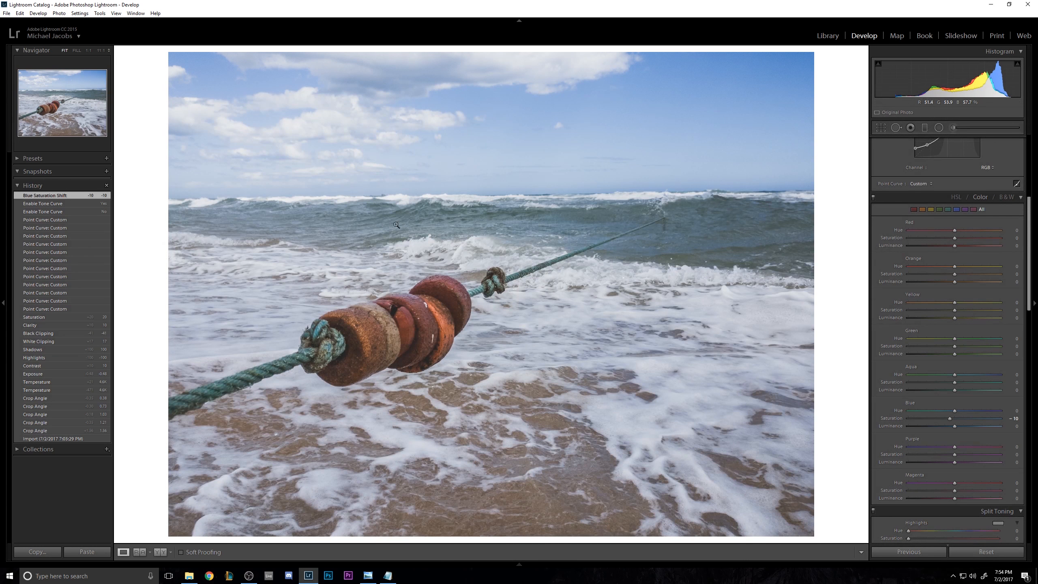
# Step: Add a nearly level graduated filter over the sky, centred just above the horizon with a moderately narrow transition
pyautogui.click(925, 128)
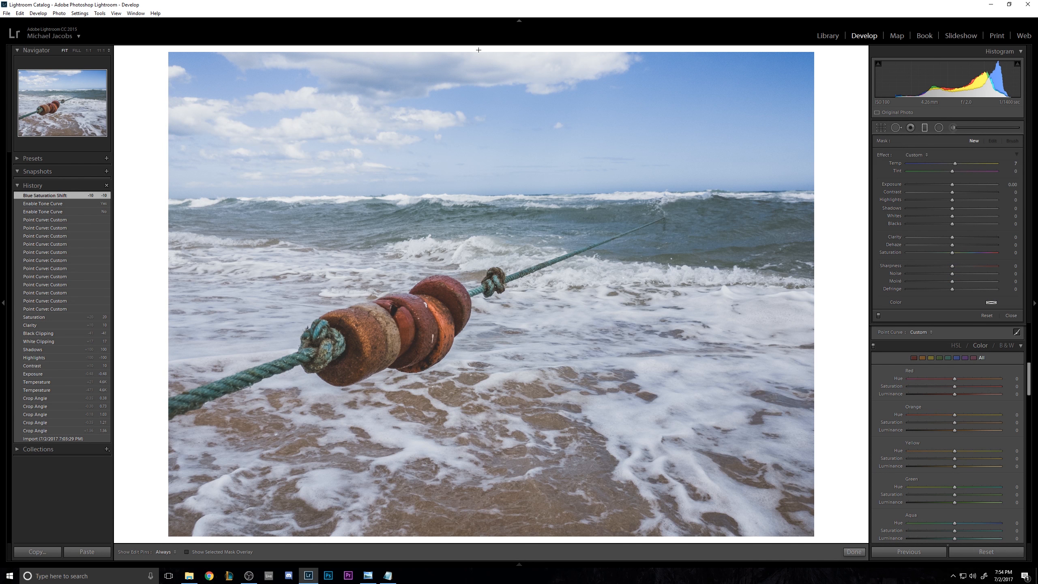
pyautogui.moveTo(478, 50); pyautogui.dragTo(480, 187)
pyautogui.moveTo(479, 118); pyautogui.dragTo(479, 177)
pyautogui.moveTo(474, 245); pyautogui.dragTo(486, 214)
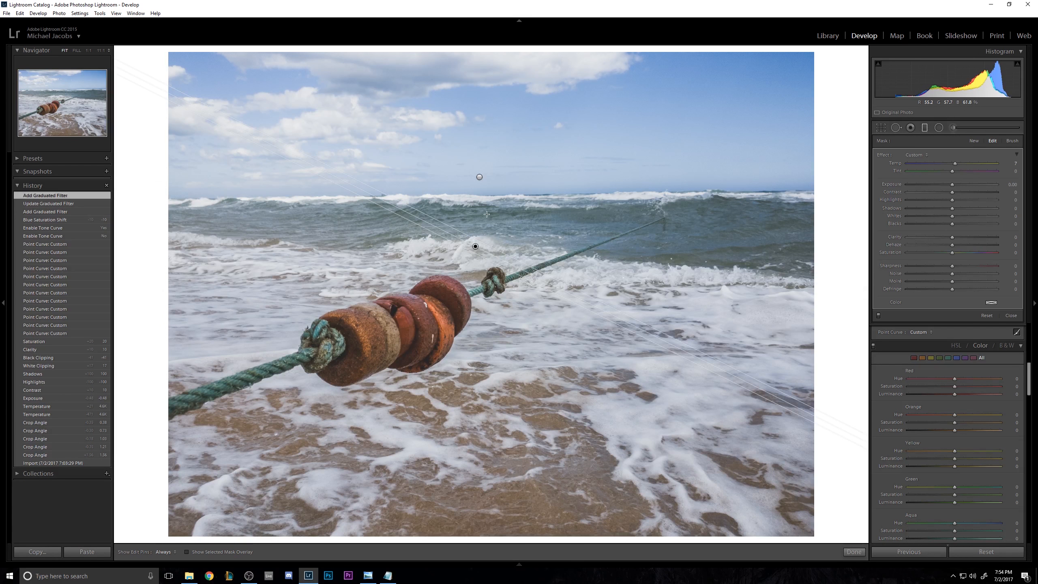
pyautogui.hotkey('ctrl', 'z')
pyautogui.click(479, 174)
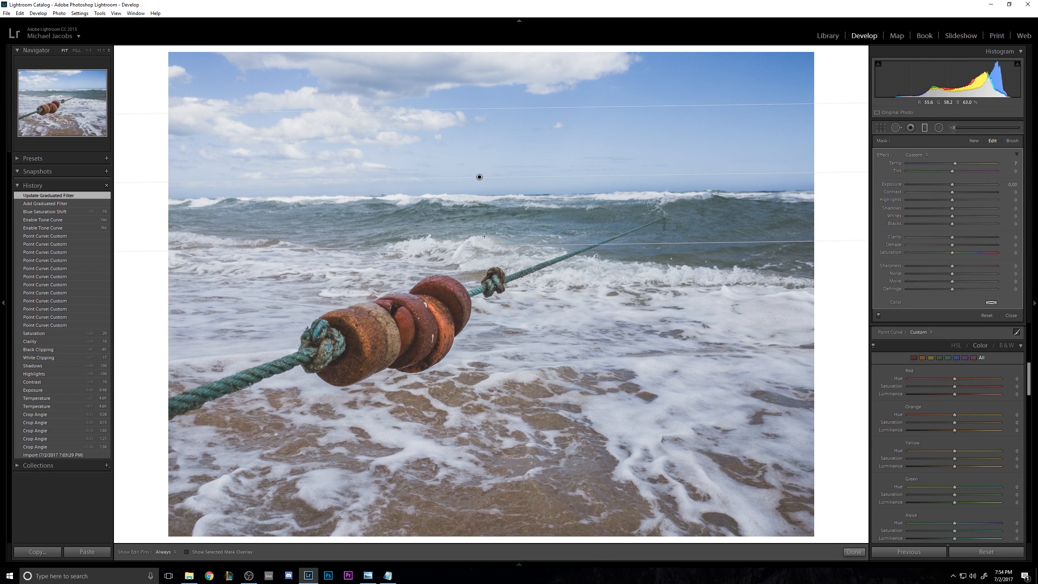
pyautogui.moveTo(482, 218); pyautogui.dragTo(481, 213)
pyautogui.moveTo(479, 160); pyautogui.dragTo(478, 174)
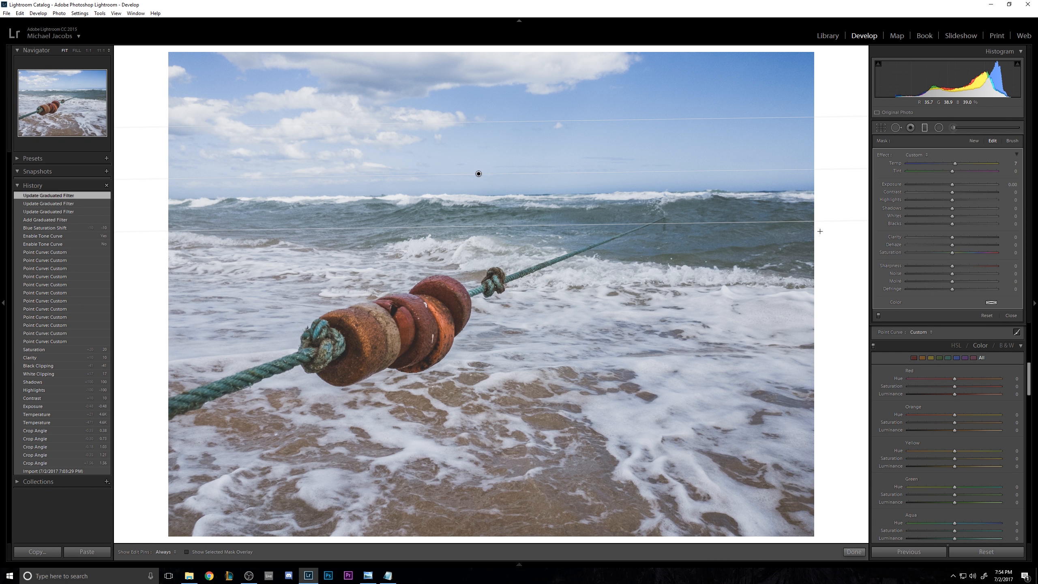
# Step: Set the sky graduated filter's exposure to -0.25 and move its centre down onto the horizon
pyautogui.click(1010, 185)
pyautogui.write('-.25')
pyautogui.press('Return')
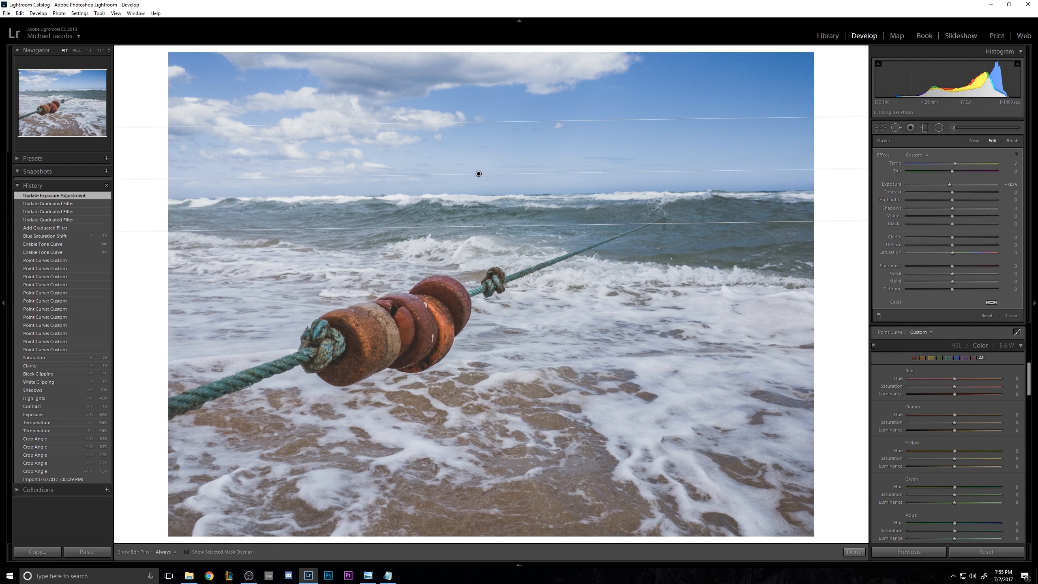
pyautogui.moveTo(478, 175); pyautogui.dragTo(480, 193)
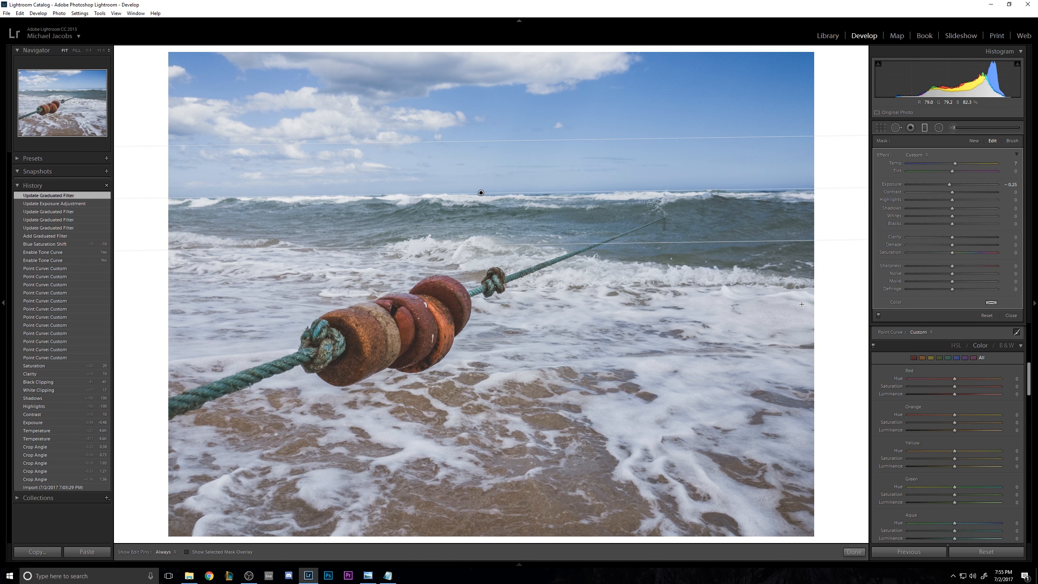
pyautogui.press('m')
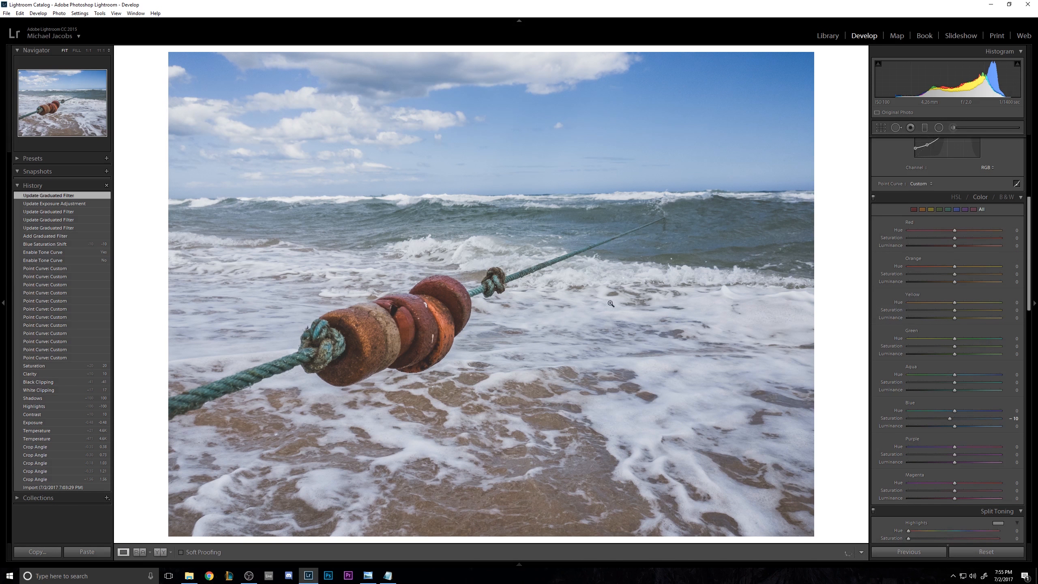
# Step: Add a graduated filter rising from the photo's bottom edge with temperature reset and exposure lowered slightly, then extend it a little upward
pyautogui.click(924, 128)
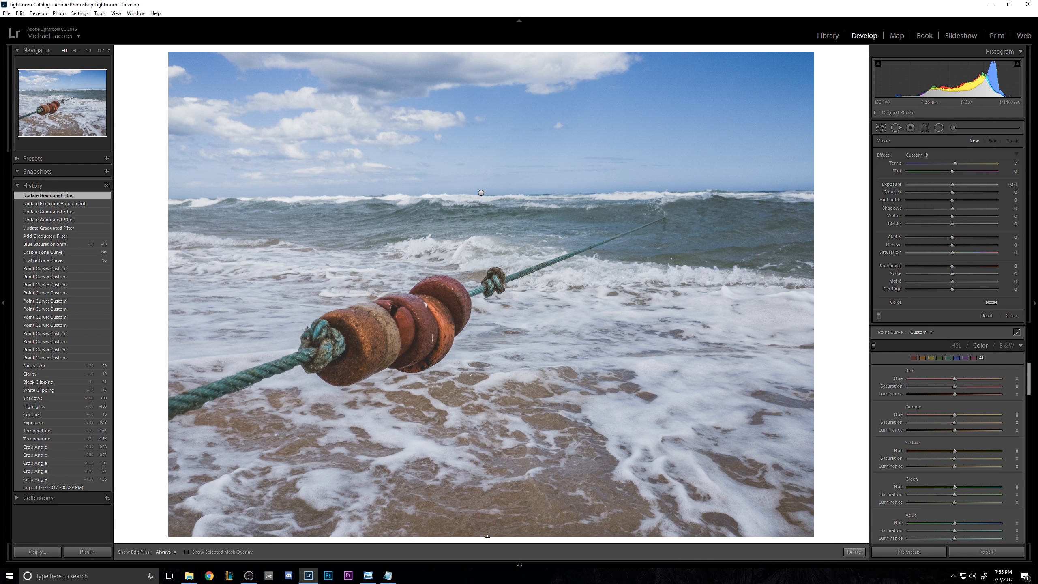
pyautogui.moveTo(487, 537); pyautogui.dragTo(486, 468)
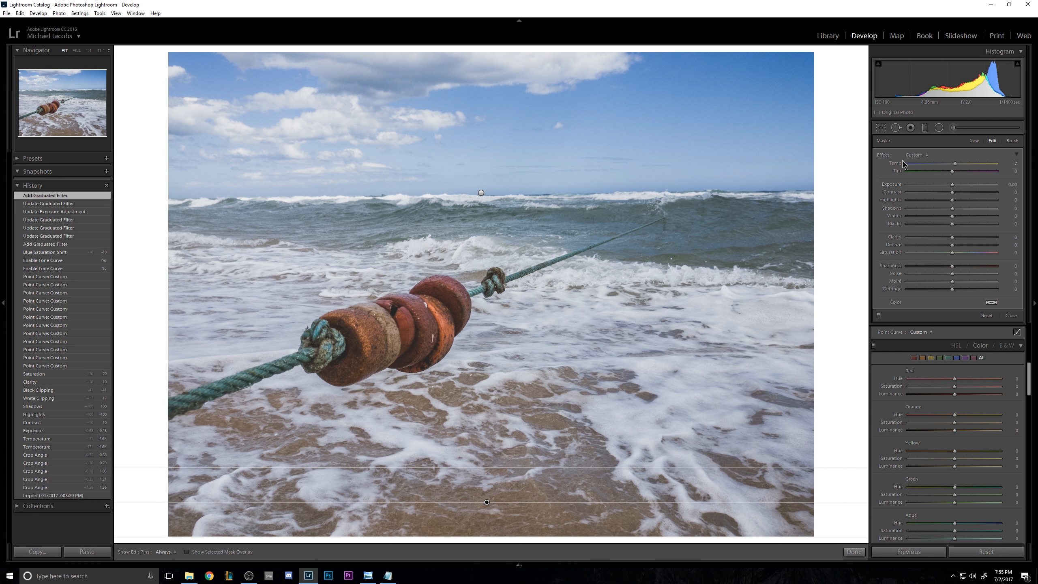
pyautogui.doubleClick(902, 163)
pyautogui.moveTo(953, 185); pyautogui.dragTo(948, 186)
pyautogui.moveTo(489, 468); pyautogui.dragTo(492, 455)
# Step: Reset the sky filter's temperature to 0, undo the stray graduated filter, and compare the edit with the original photo
pyautogui.click(482, 192)
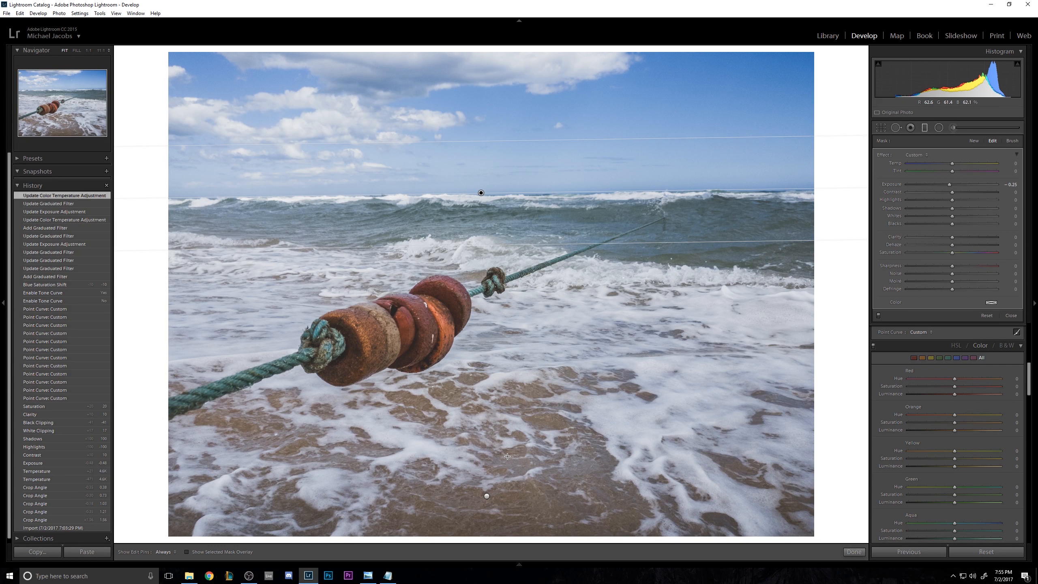
pyautogui.moveTo(505, 452); pyautogui.dragTo(506, 453)
pyautogui.hotkey('ctrl', 'z')
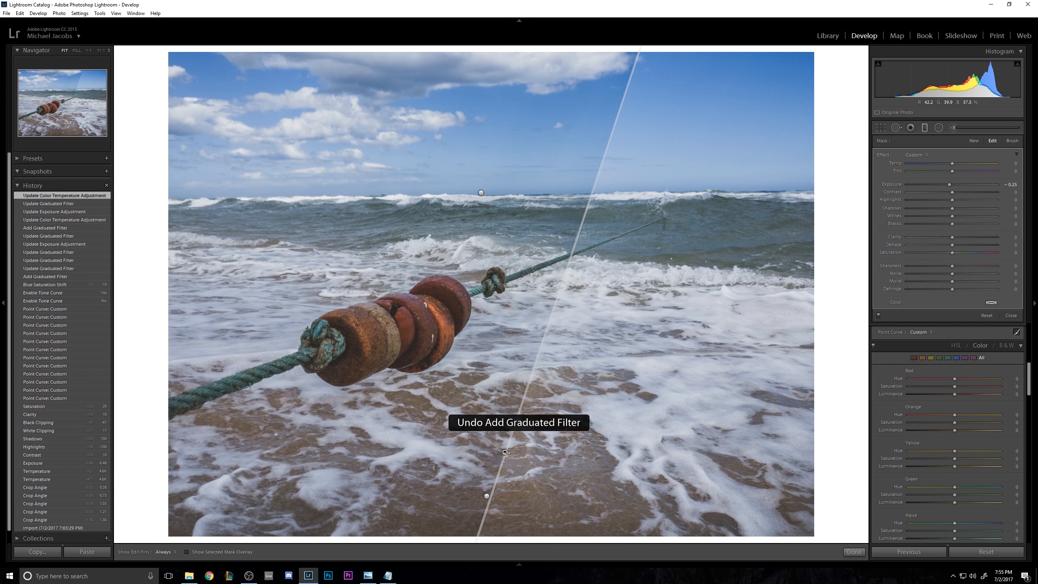
pyautogui.press('m')
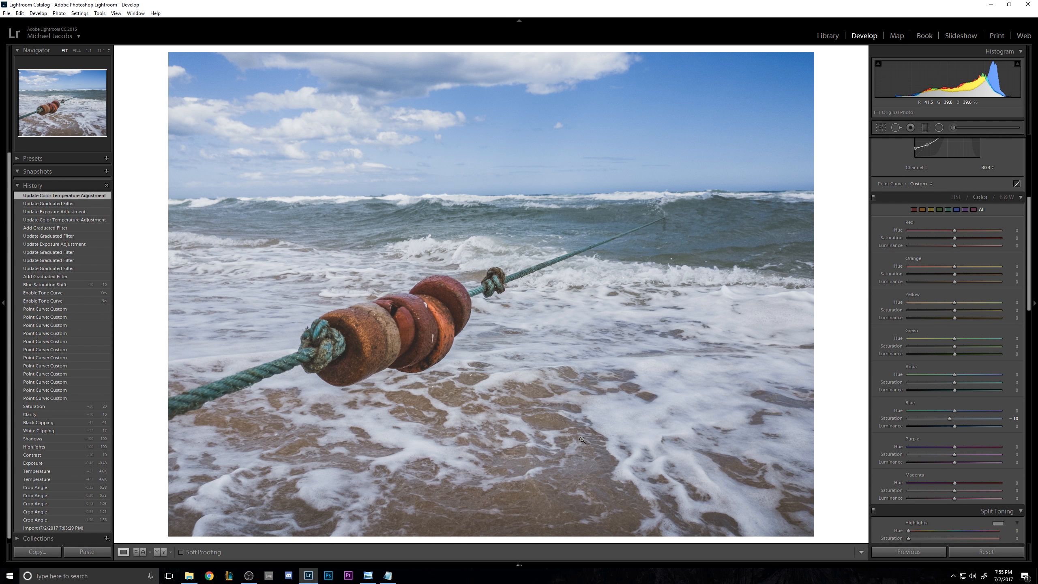
pyautogui.press('\\')
pyautogui.press('\\')
# Step: Enable chromatic aberration removal in the lens corrections and check the far end of the rope up close
pyautogui.scroll(-5, 884, 365)
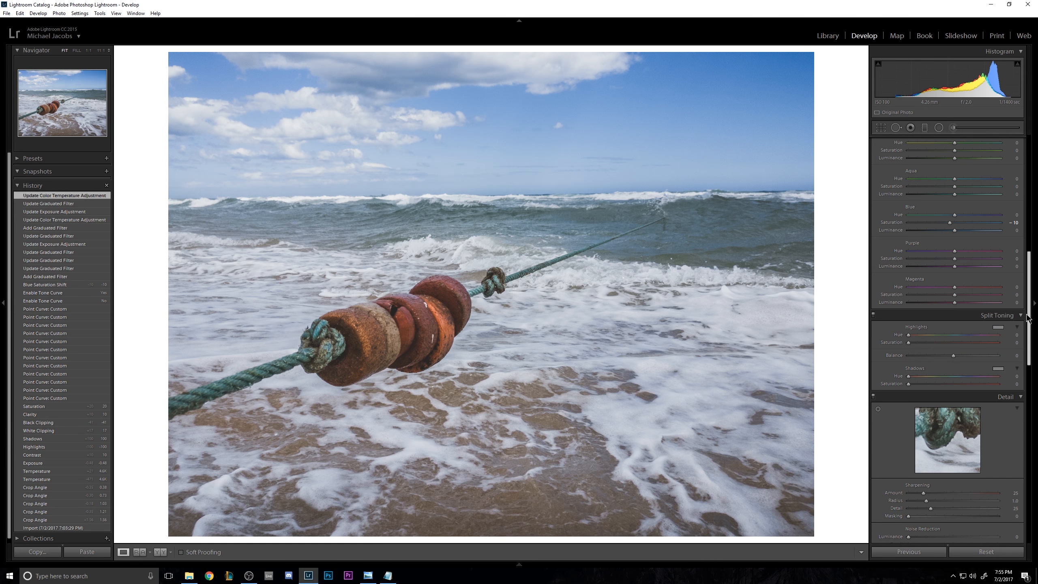
pyautogui.moveTo(1029, 325); pyautogui.dragTo(1029, 391)
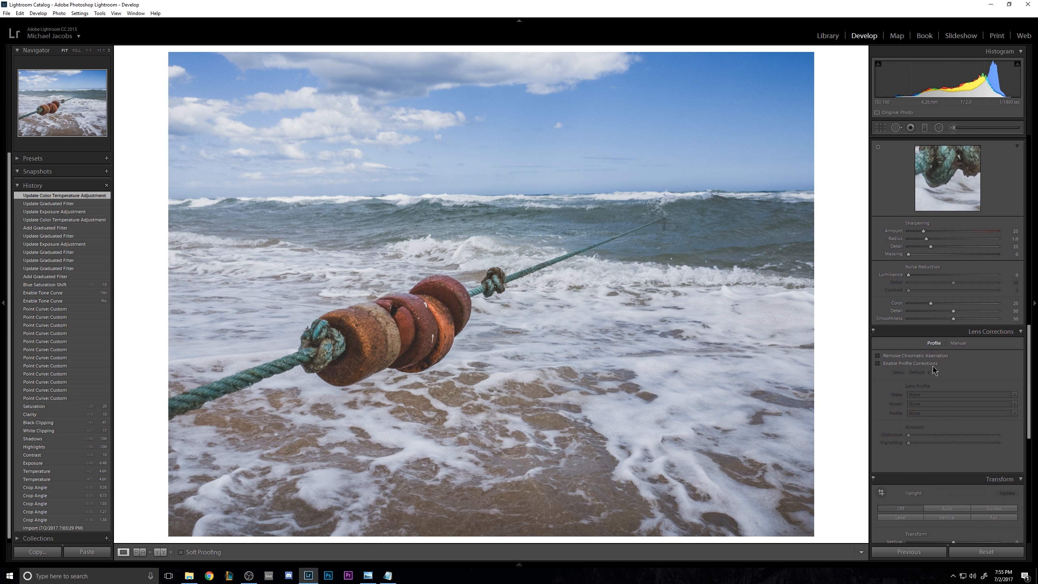
pyautogui.click(908, 356)
pyautogui.click(670, 237)
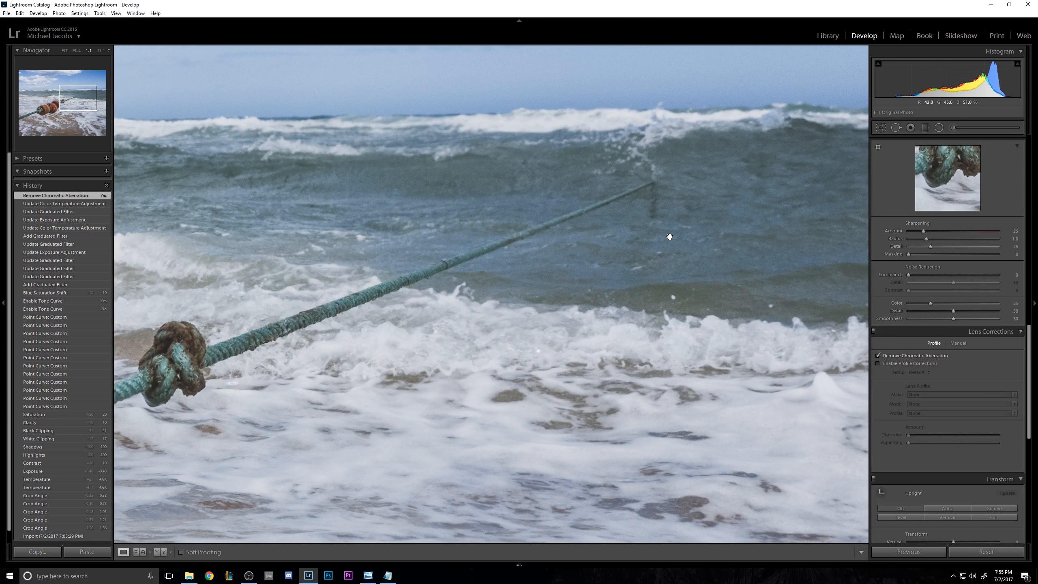
pyautogui.click(669, 237)
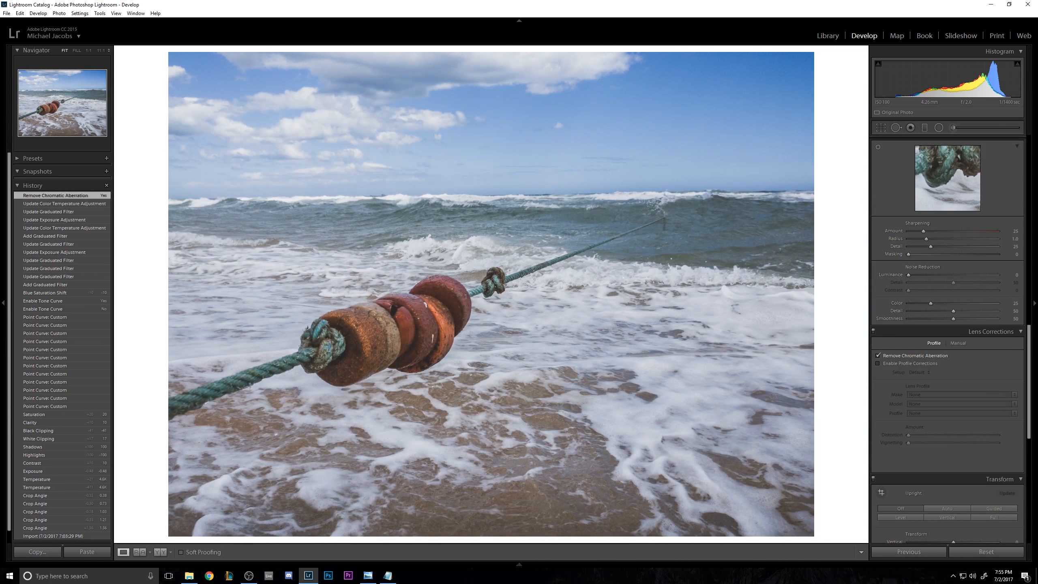
# Step: Set the Camera Calibration blue primary saturation to -38 and hue to -52, and compare with the original photo
pyautogui.scroll(-9, 937, 431)
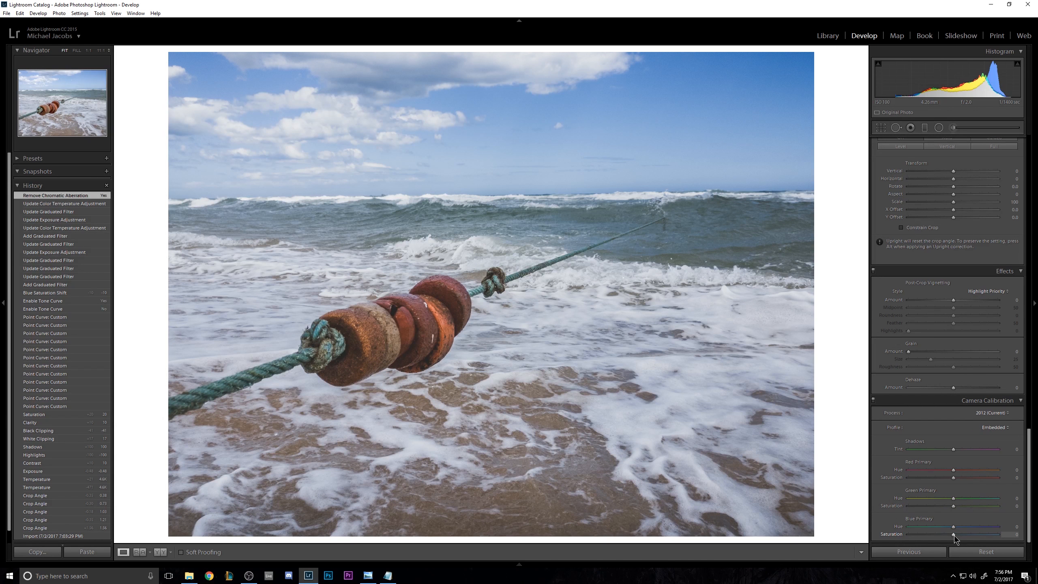
pyautogui.moveTo(953, 535); pyautogui.dragTo(941, 535)
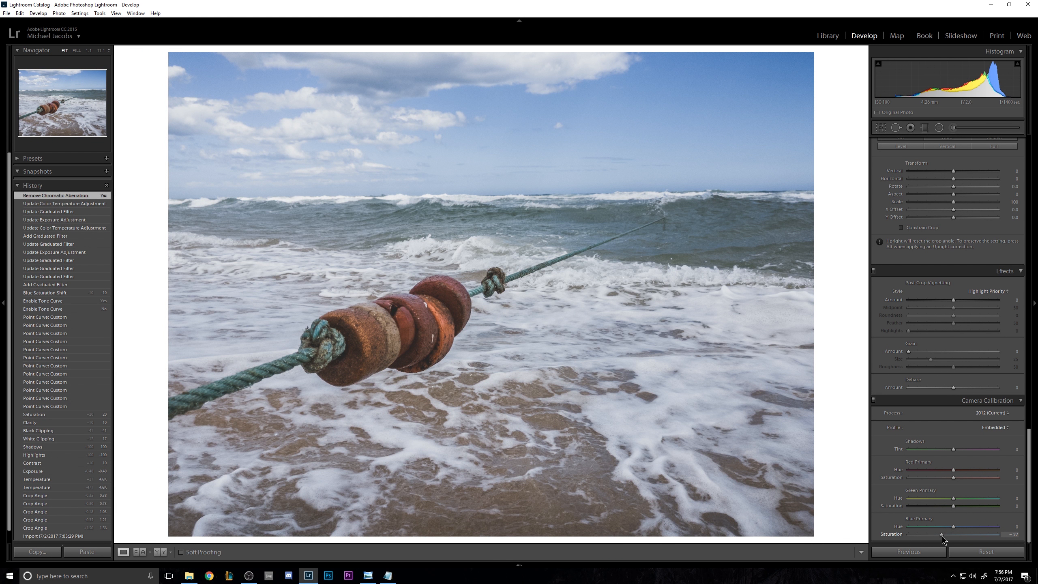
pyautogui.moveTo(942, 538); pyautogui.dragTo(938, 539)
pyautogui.moveTo(937, 539); pyautogui.dragTo(937, 539)
pyautogui.moveTo(954, 528); pyautogui.dragTo(932, 529)
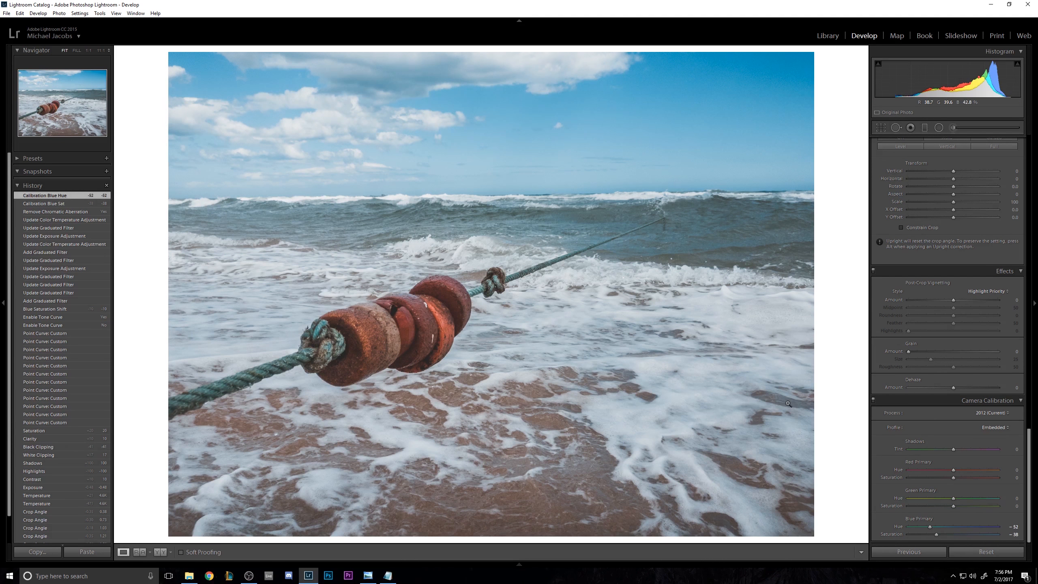
pyautogui.press('\\')
pyautogui.press('\\')
# Step: Lower the Camera Calibration blue primary saturation to -48 and compare the result with the original photo
pyautogui.moveTo(938, 536); pyautogui.dragTo(933, 535)
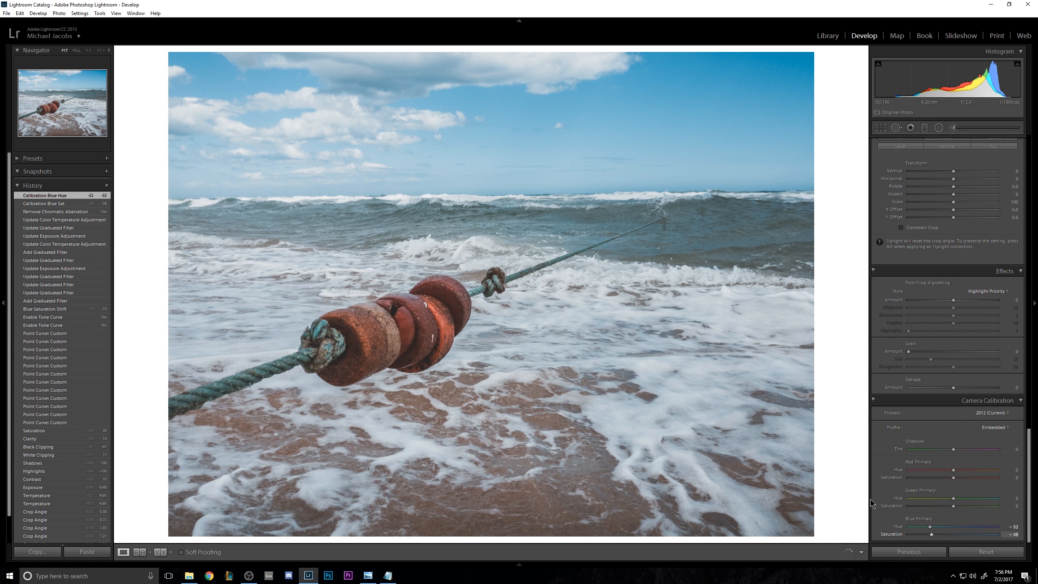
pyautogui.press('\\')
pyautogui.press('\\')
pyautogui.press('\\')
pyautogui.press('\\')
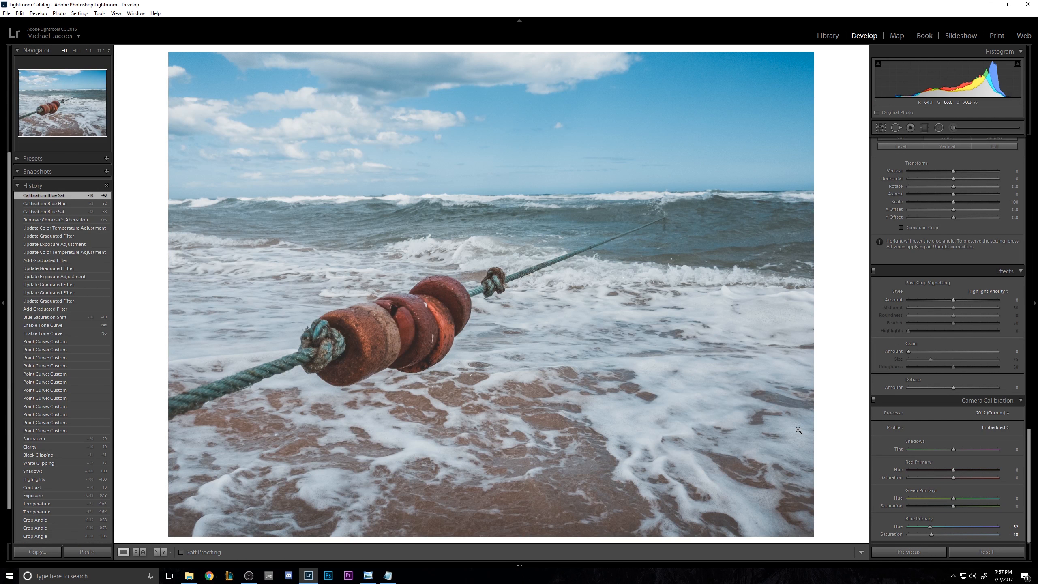
# Step: Return to the basic adjustments, compare the edited photo with the original once more, and switch to another open window
pyautogui.moveTo(1023, 458); pyautogui.dragTo(1030, 163)
pyautogui.press('\\')
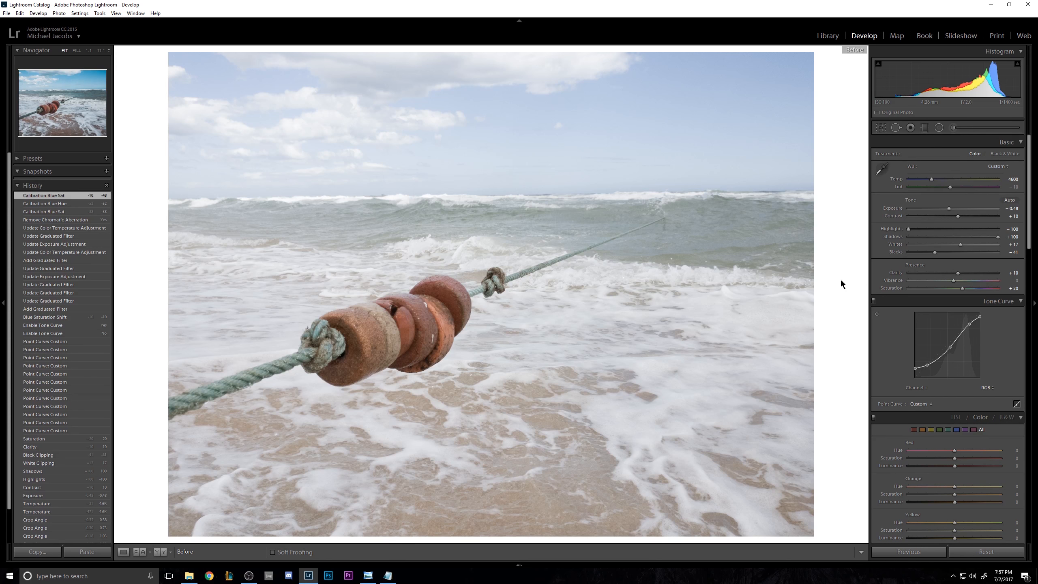
pyautogui.press('\\')
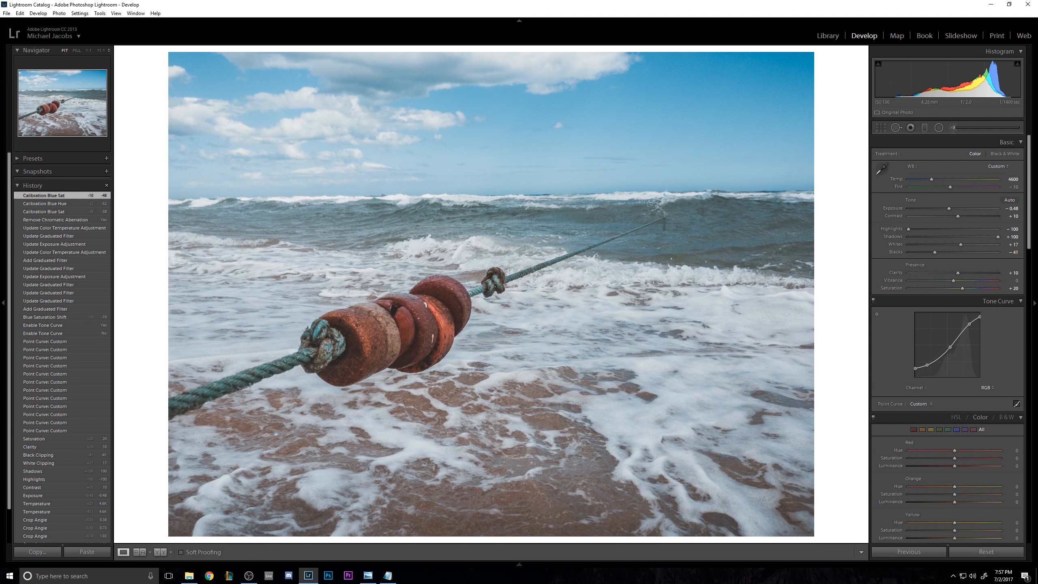
pyautogui.hotkey('alt', 'Tab')
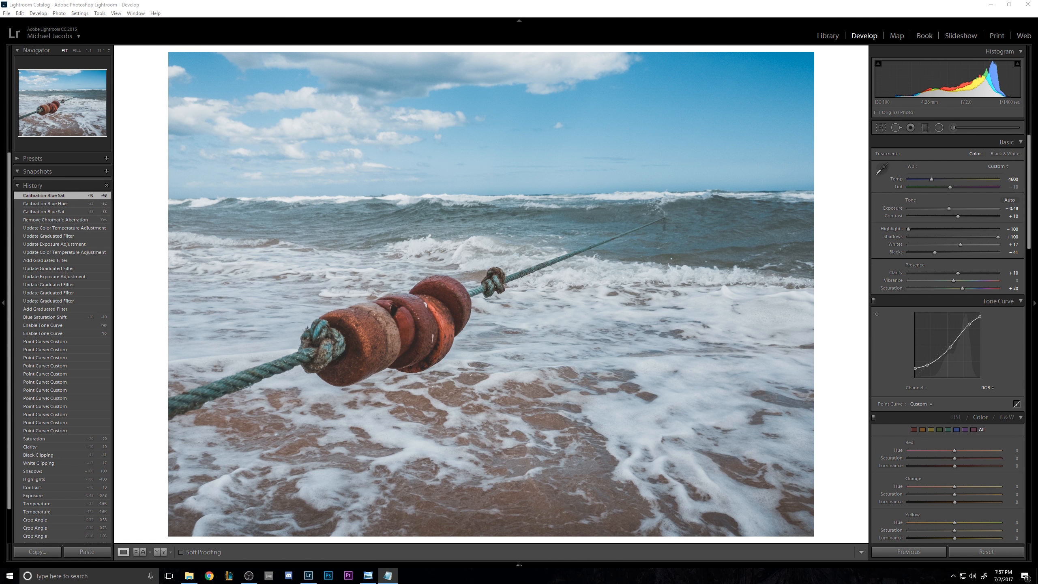